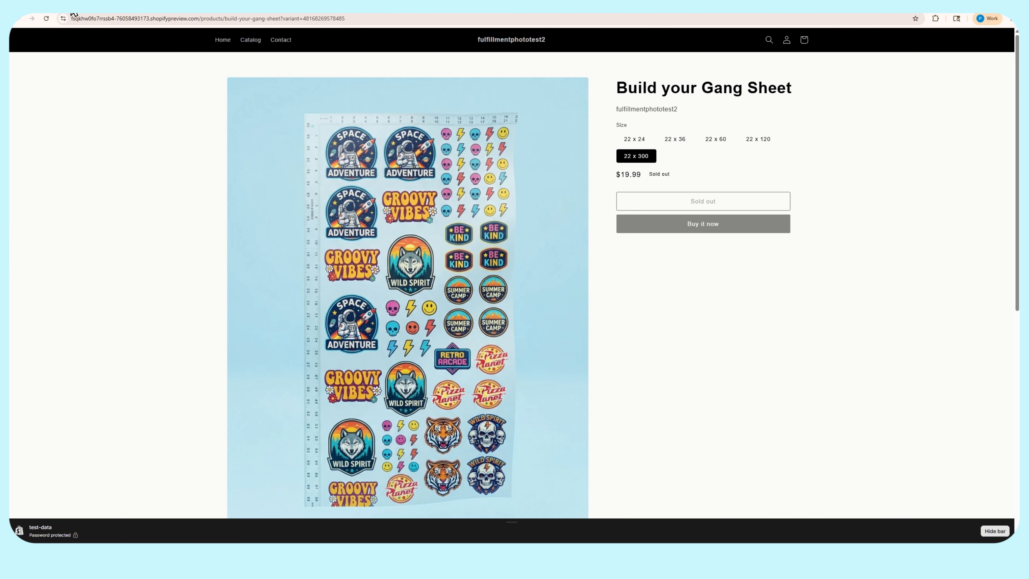
Switch to the Shopify admin, view the Gangio dashboard, and open the test-data theme for editing
click(72, 8)
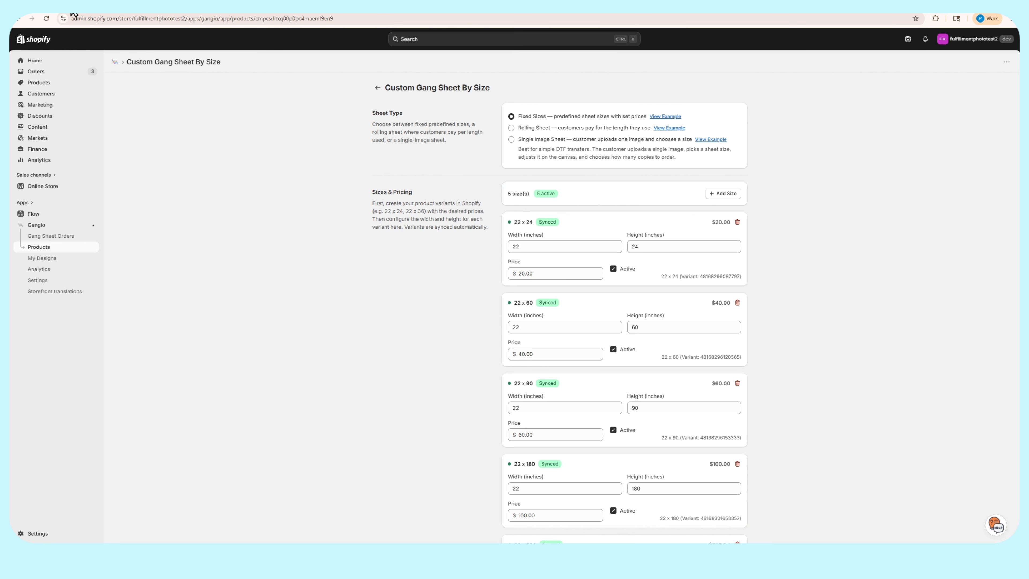
click(59, 226)
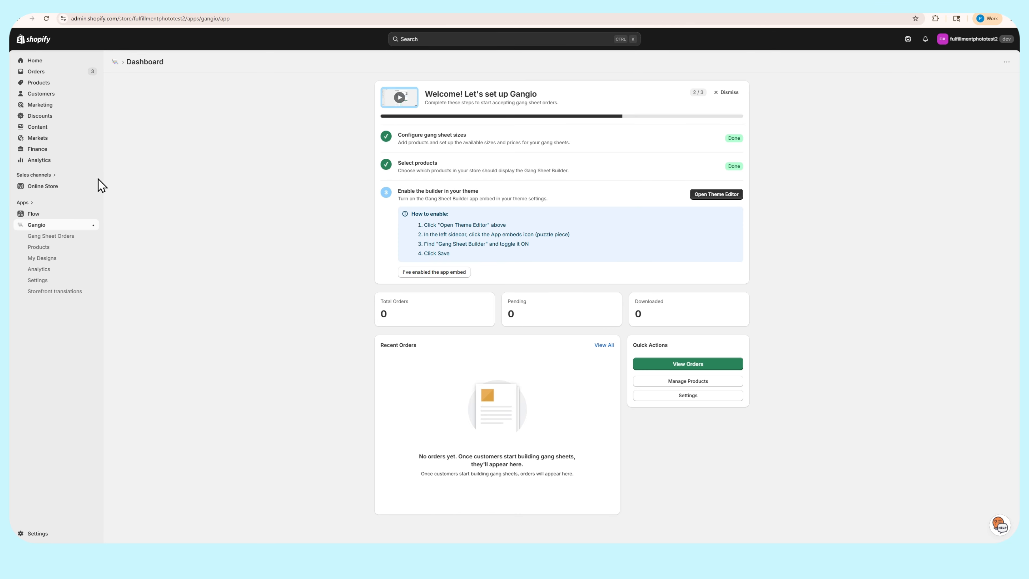
click(53, 189)
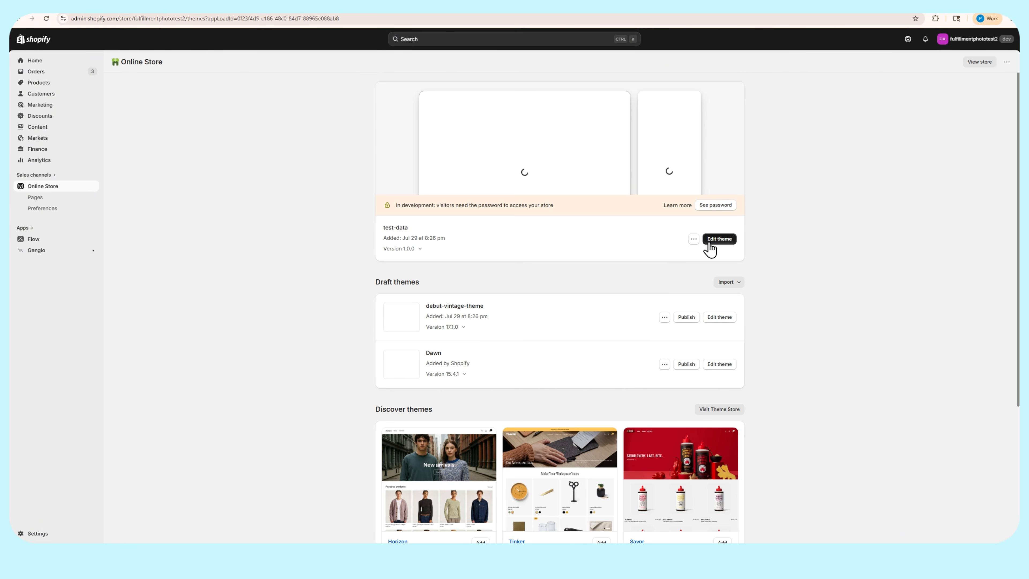
click(723, 239)
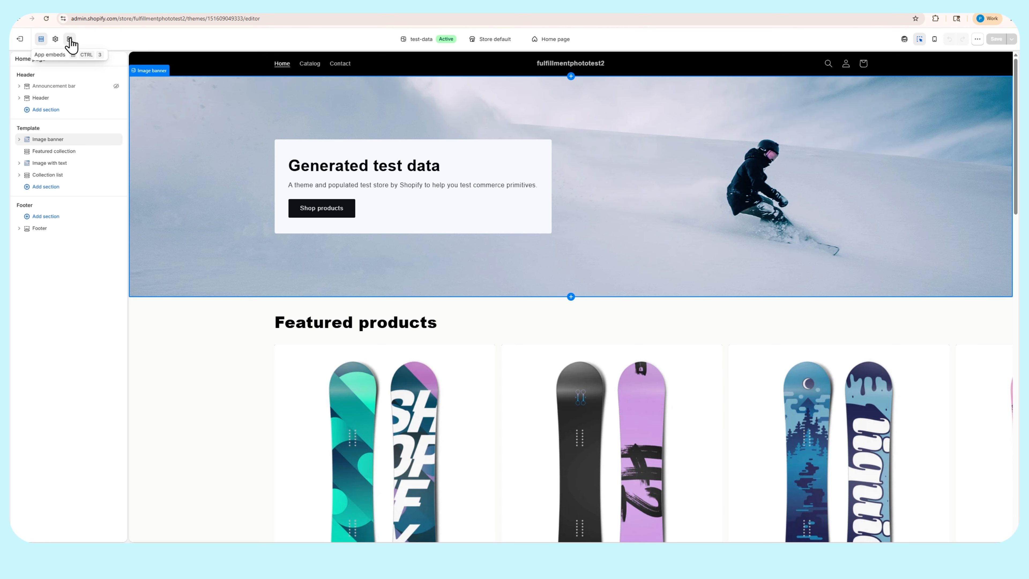
Enable the Gang Sheet Builder app embed in the test-data theme and save the theme
click(70, 40)
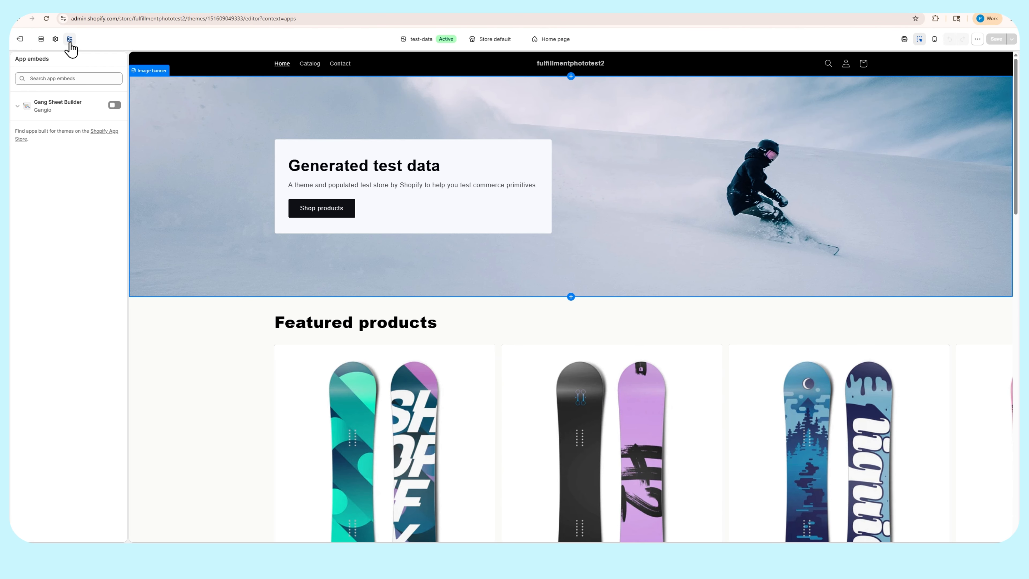
click(115, 107)
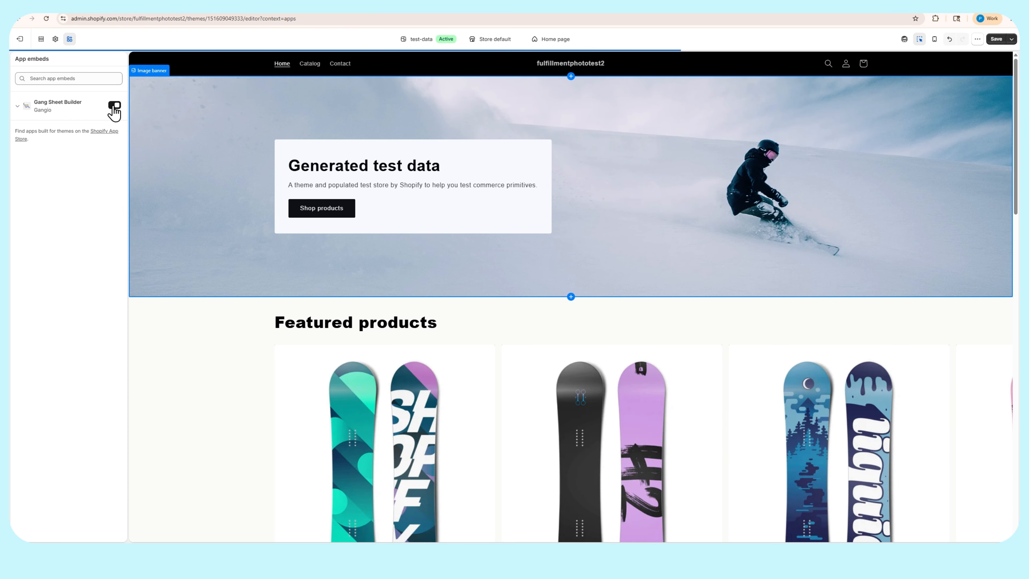
click(998, 40)
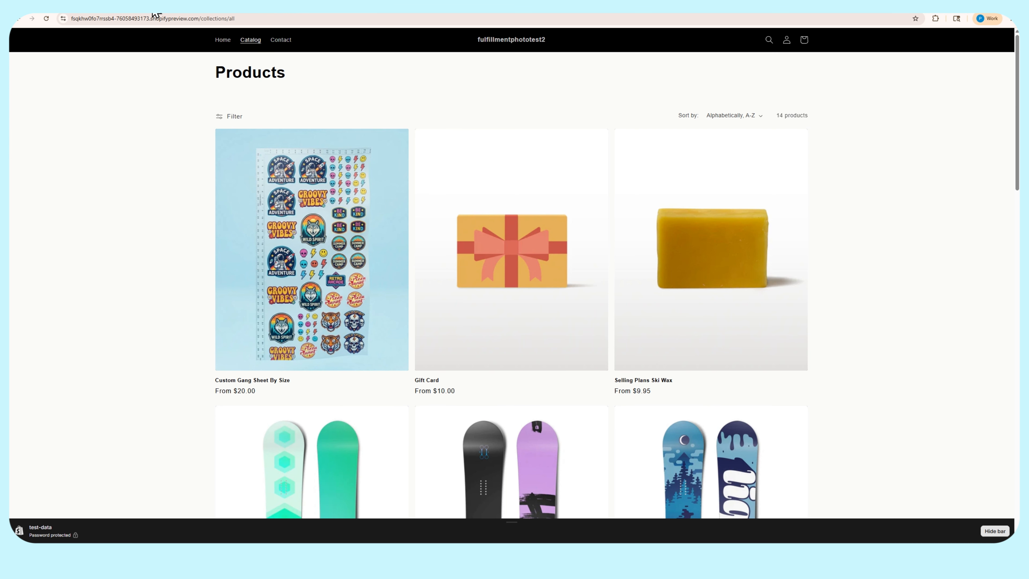
Open the Custom Gang Sheet By Size product in the storefront preview and reload its page
click(303, 215)
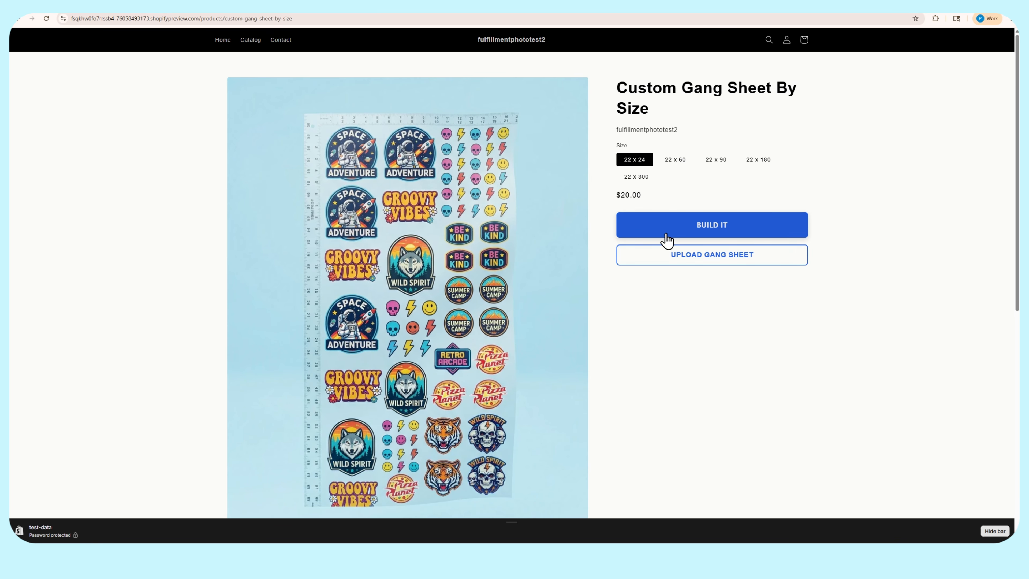
click(46, 18)
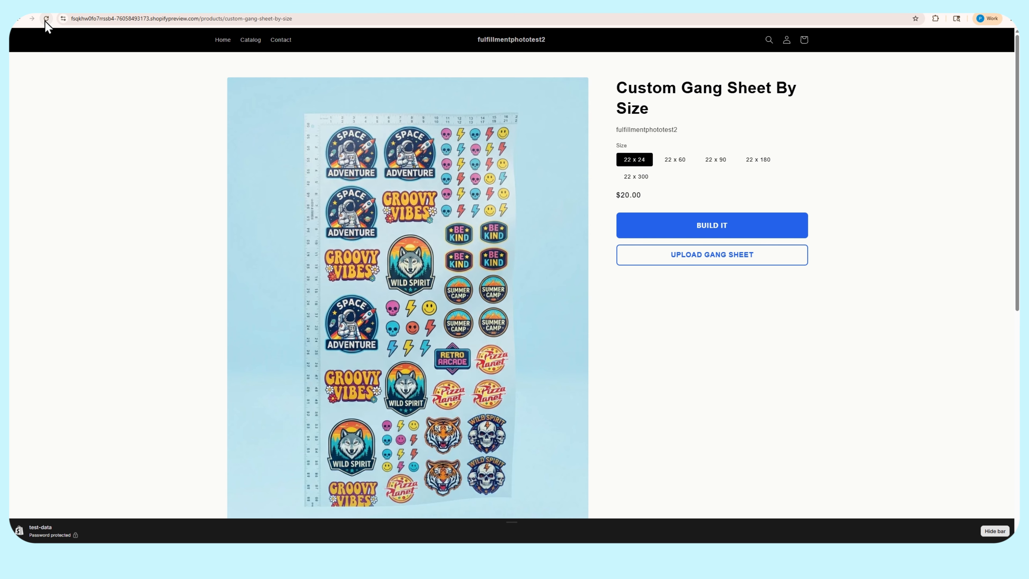
click(46, 19)
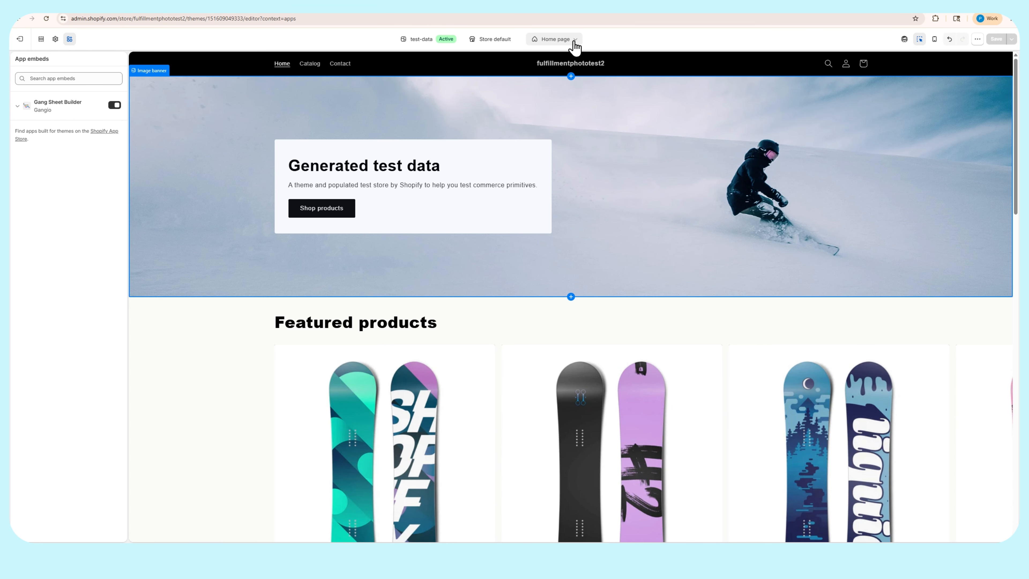
Create a product template named "Gang Sheet by Size" based on Default product in the theme editor
click(560, 39)
click(565, 89)
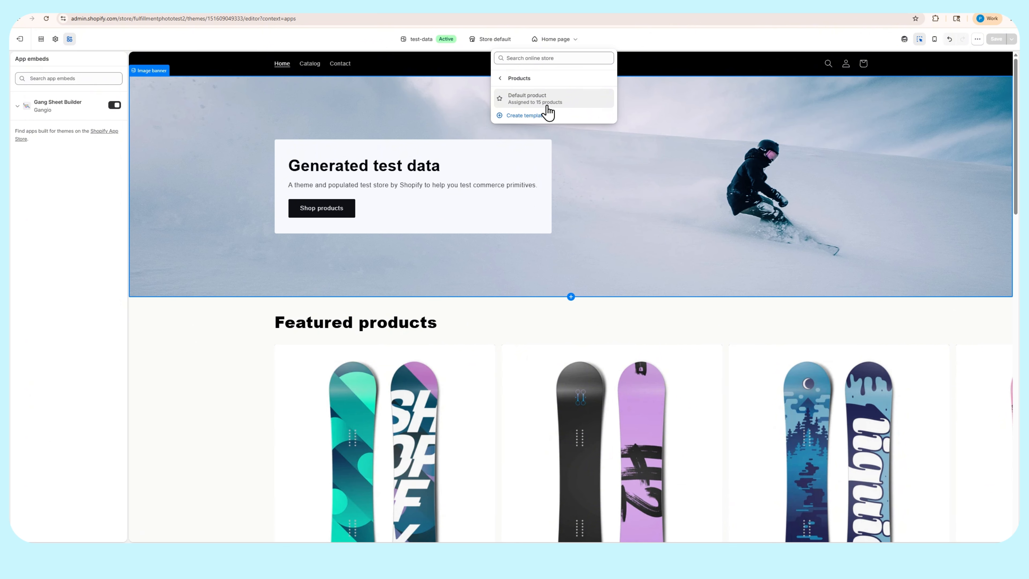
click(526, 117)
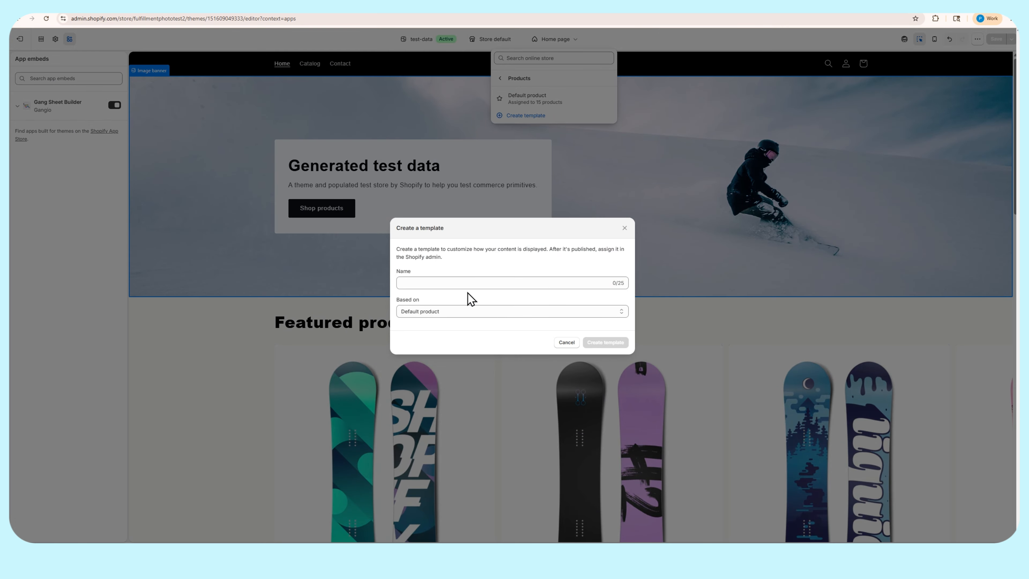
click(472, 282)
text(Gang Sheet by Size)
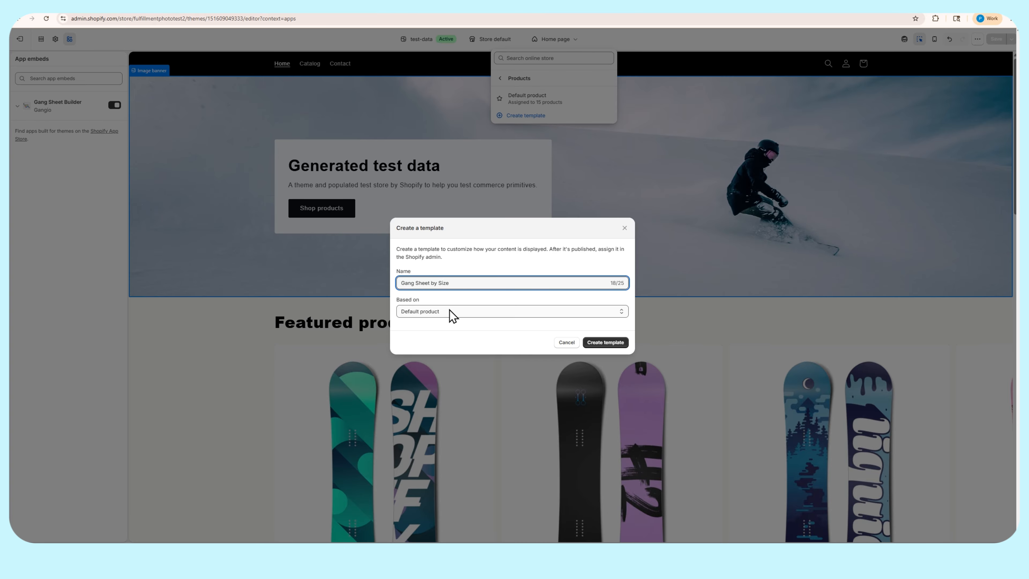
click(611, 343)
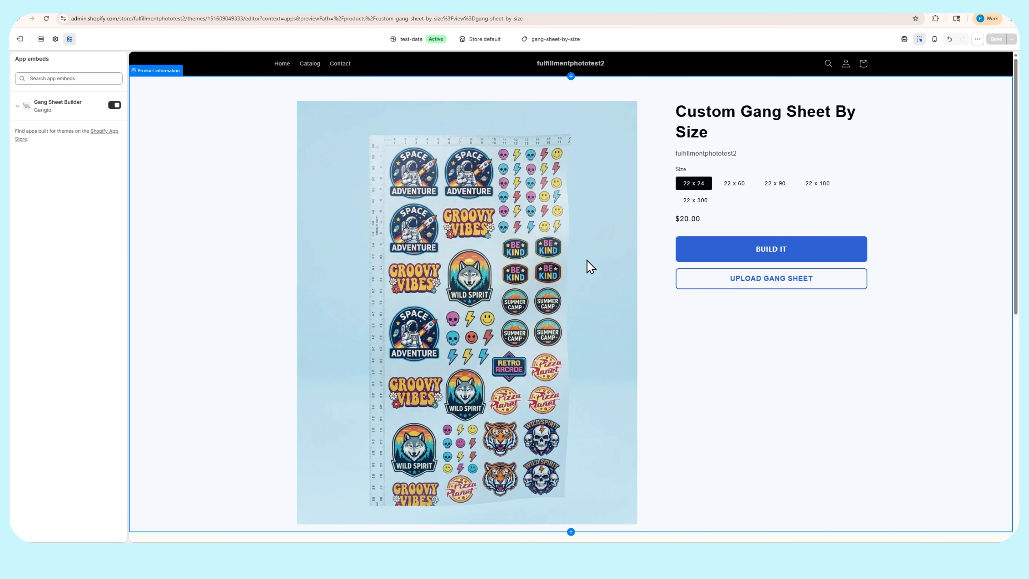
Remove the Buy buttons block from the Product information section of the gang-sheet-by-size template
click(555, 39)
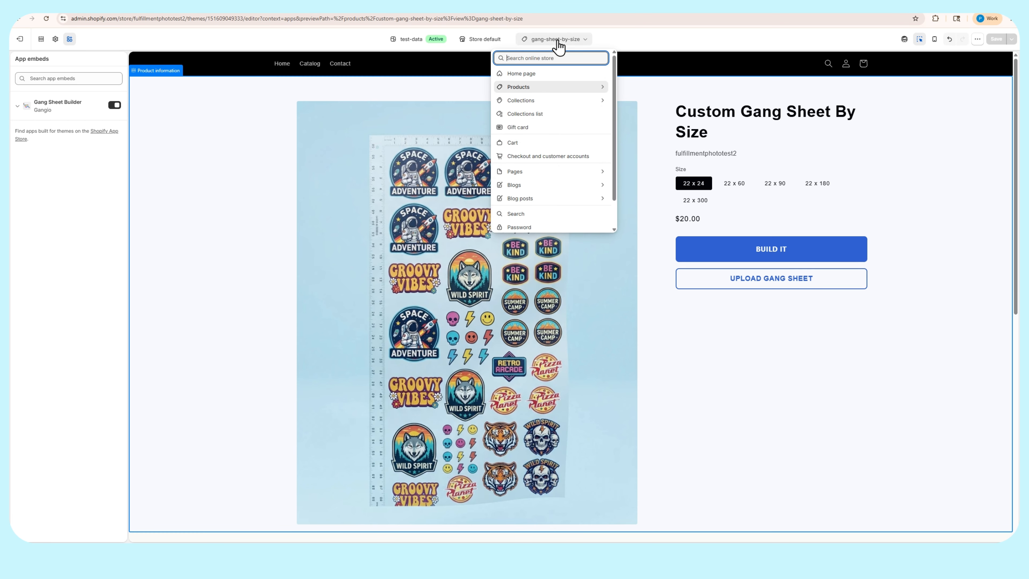
click(534, 87)
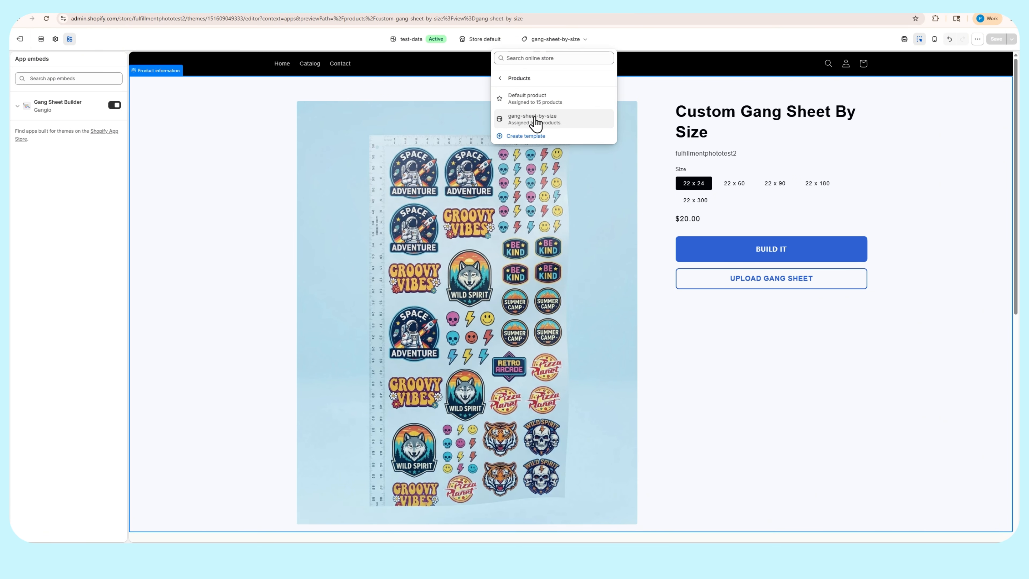
click(260, 143)
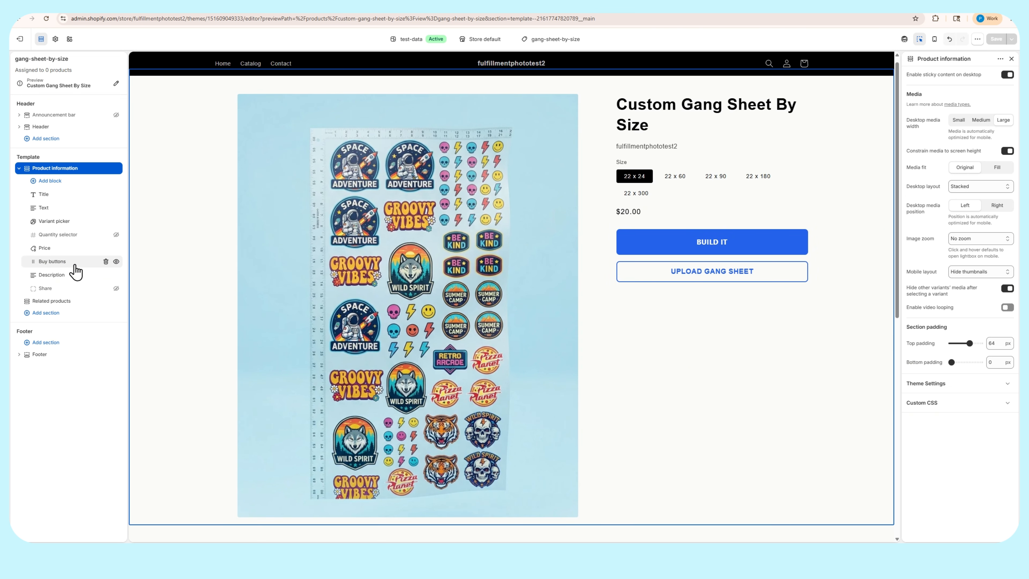
click(106, 262)
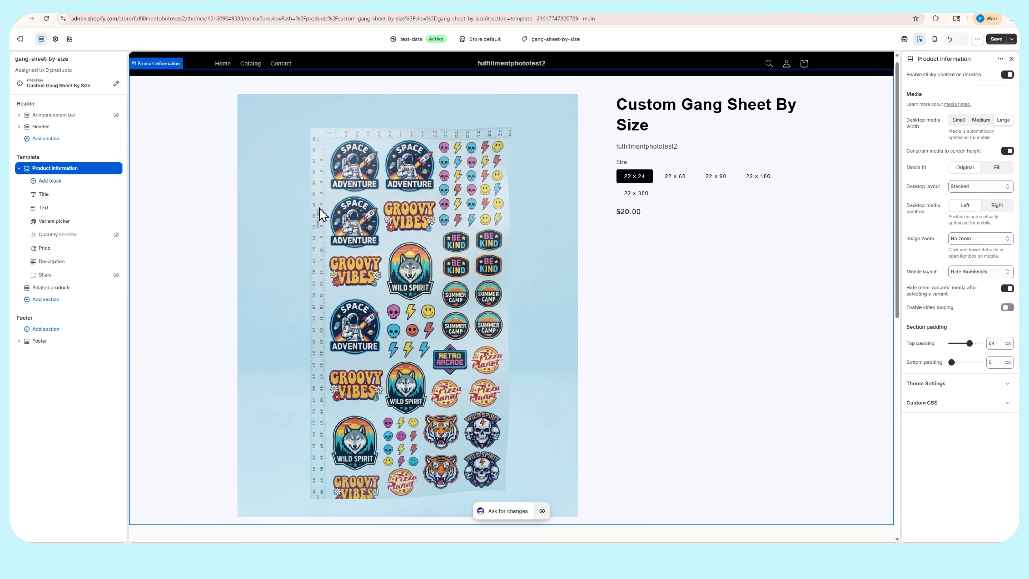
Add Gangio's Build It Button block to the Product information section and place it directly below Price
click(46, 185)
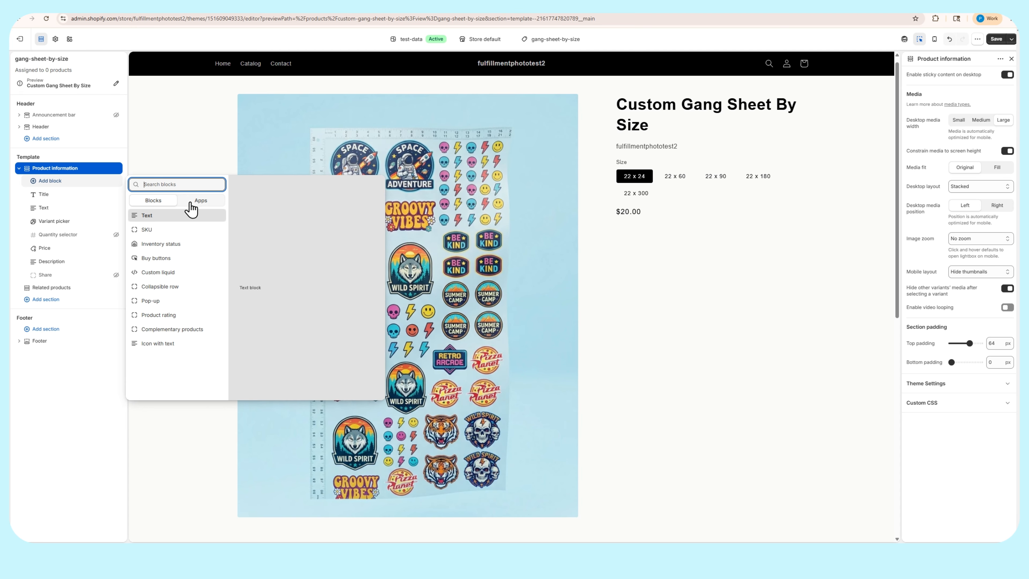
click(201, 202)
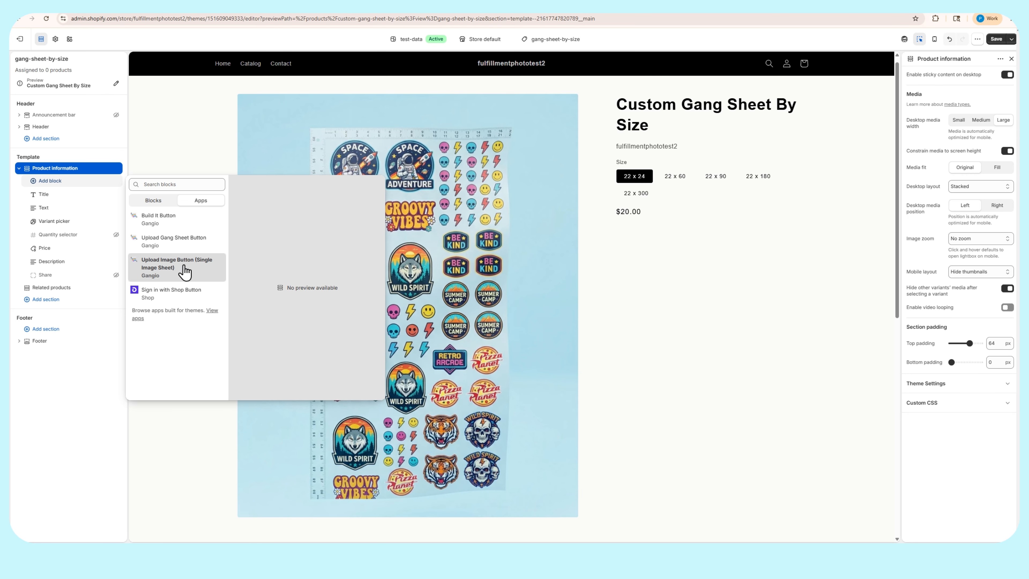
click(158, 219)
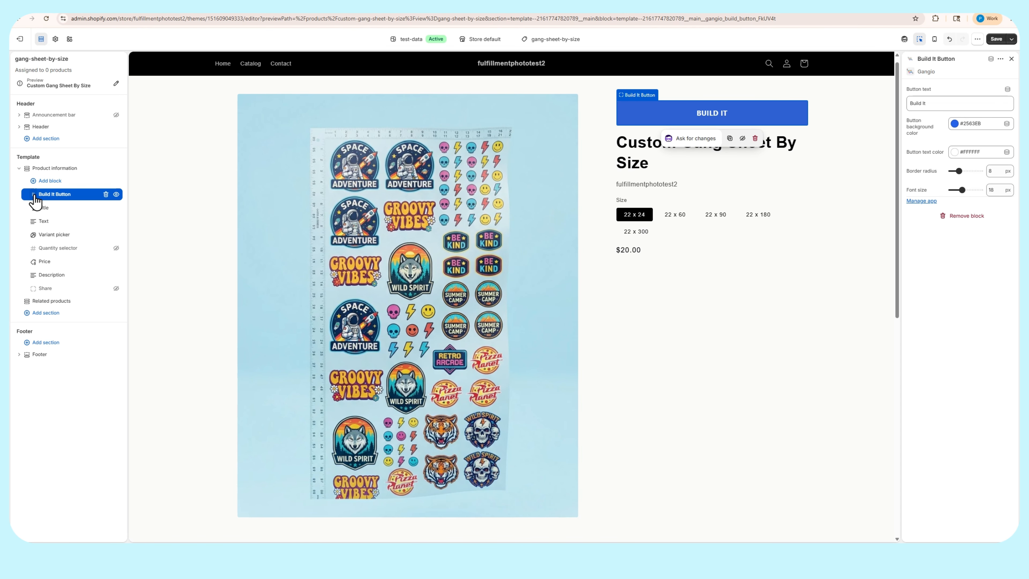
drag(37, 199, 35, 271)
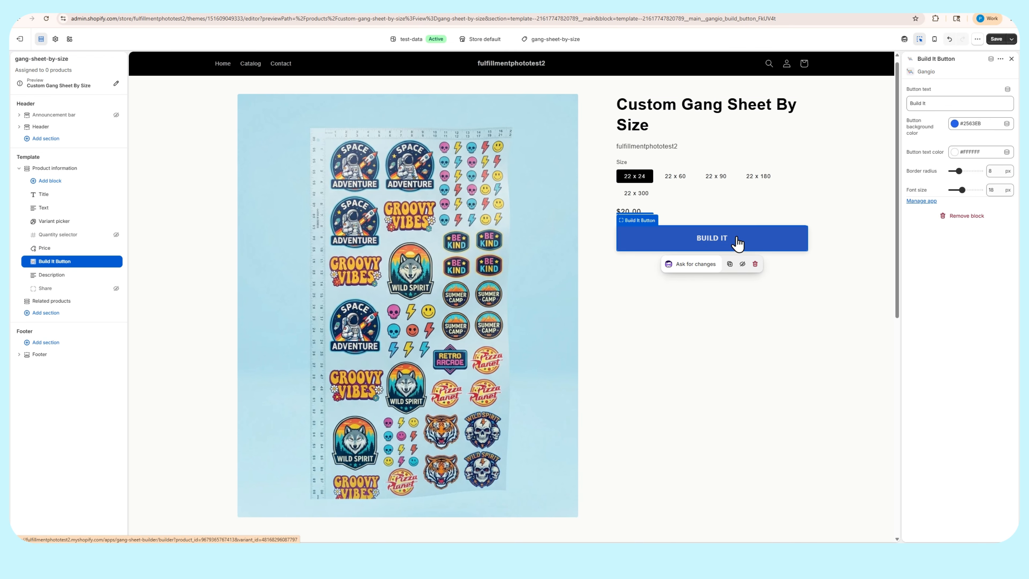
scroll(690, 215, up, 1)
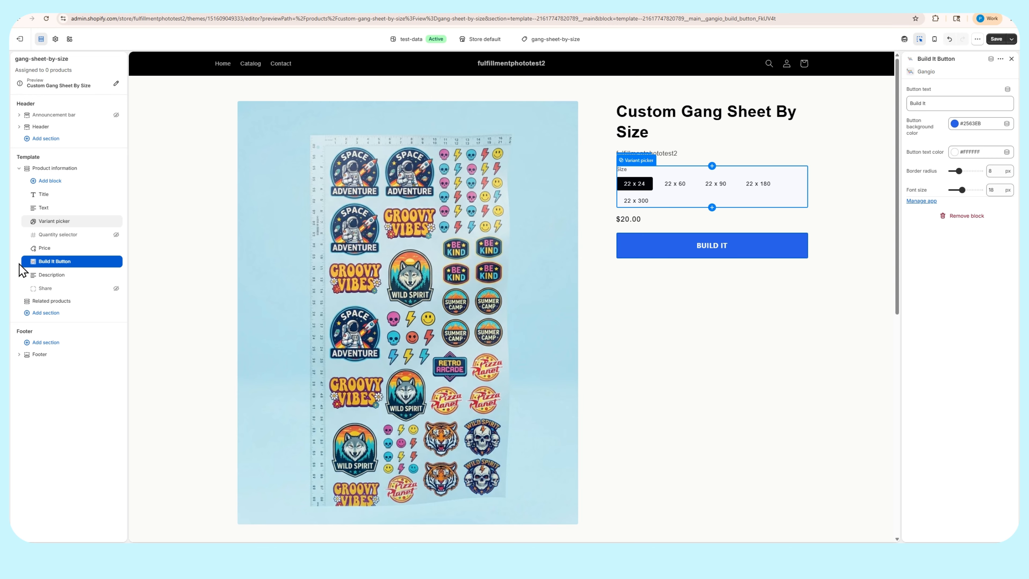
click(685, 254)
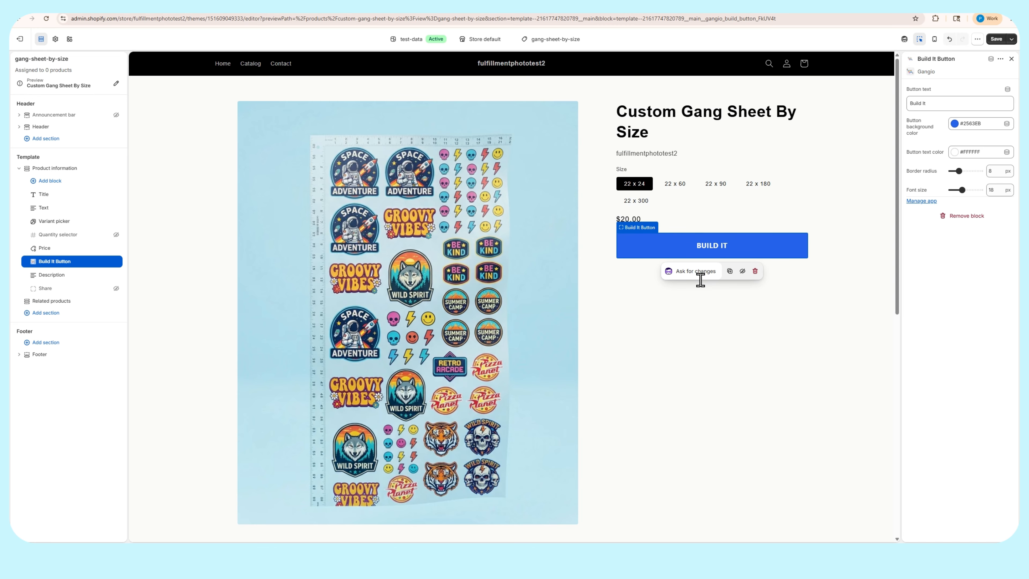
click(690, 309)
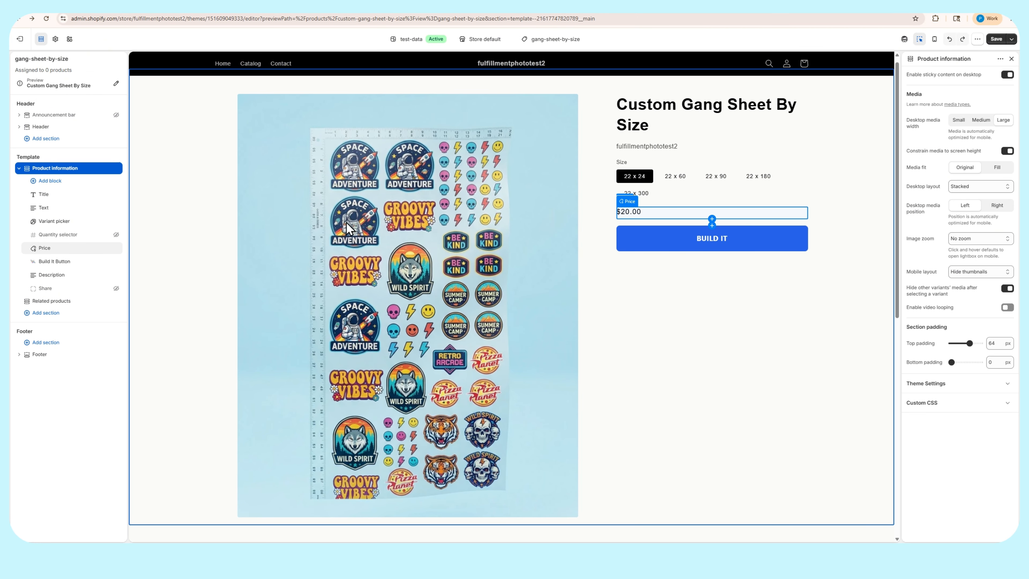
Set the Build It Button's text to "Make your custom gang sheet"
click(53, 264)
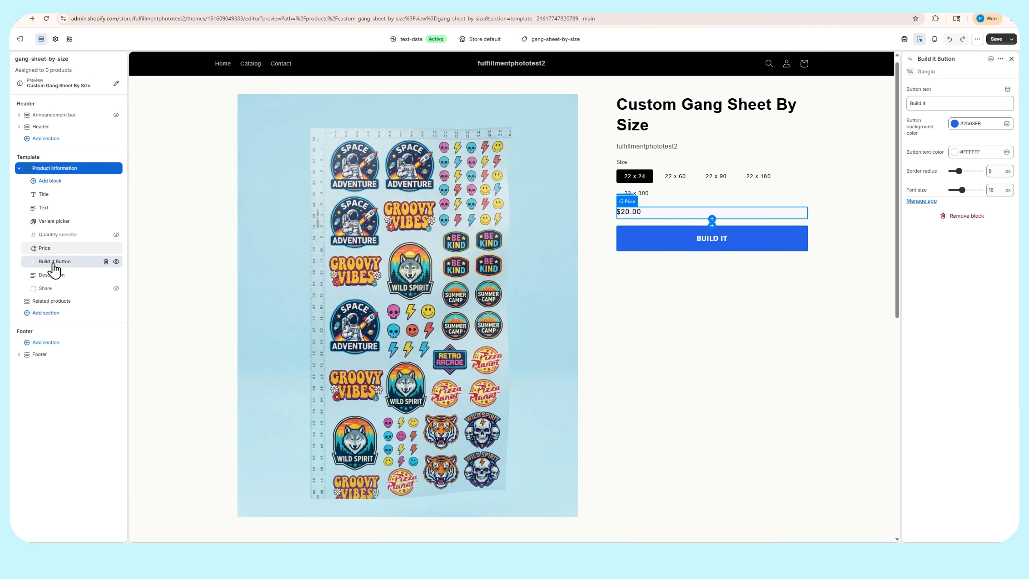
triple_click(938, 100)
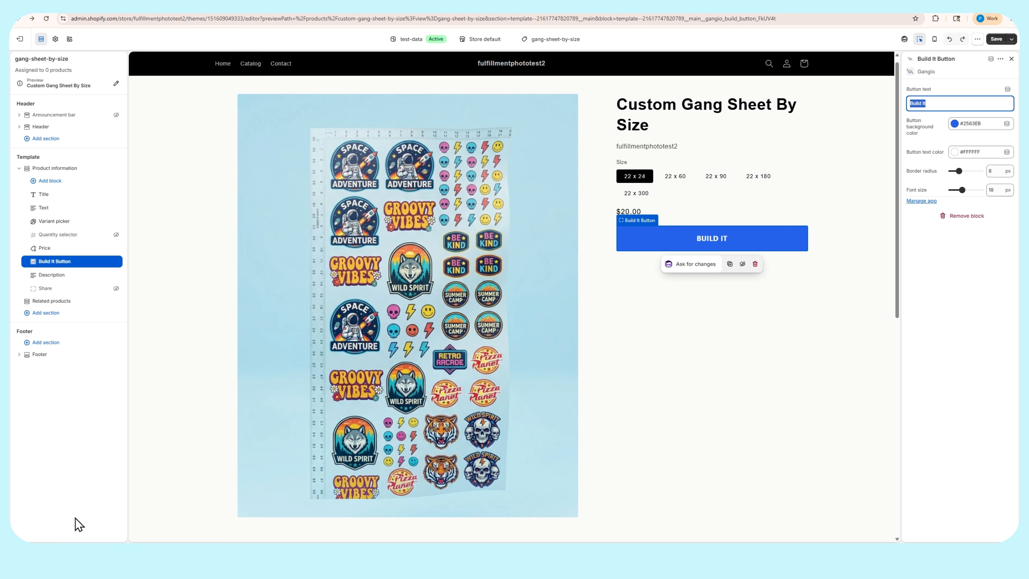
click(932, 104)
text(Make your custom gang sheet)
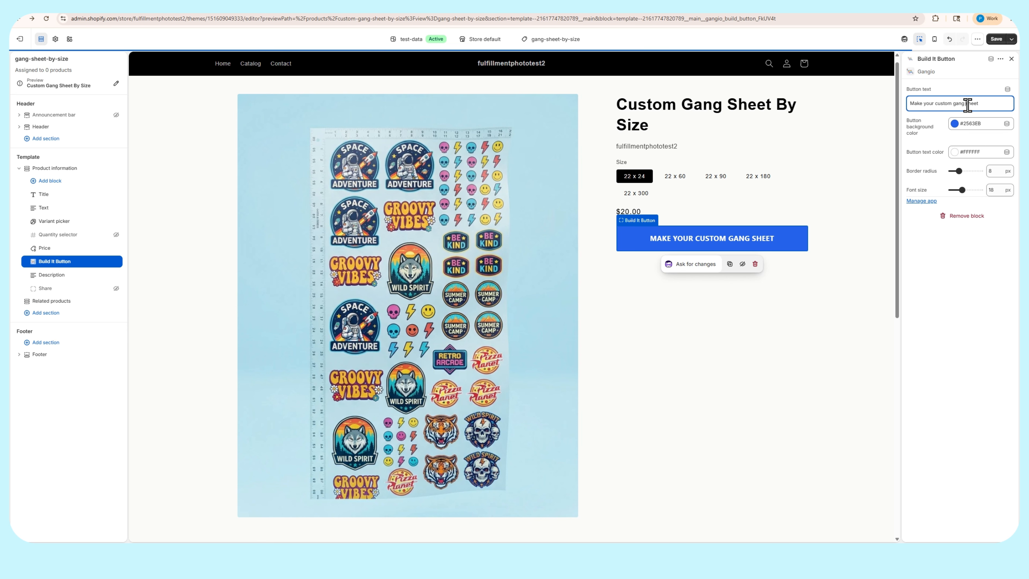
Set the Build It Button's background color to #282829 and its border radius to 20 px
click(955, 123)
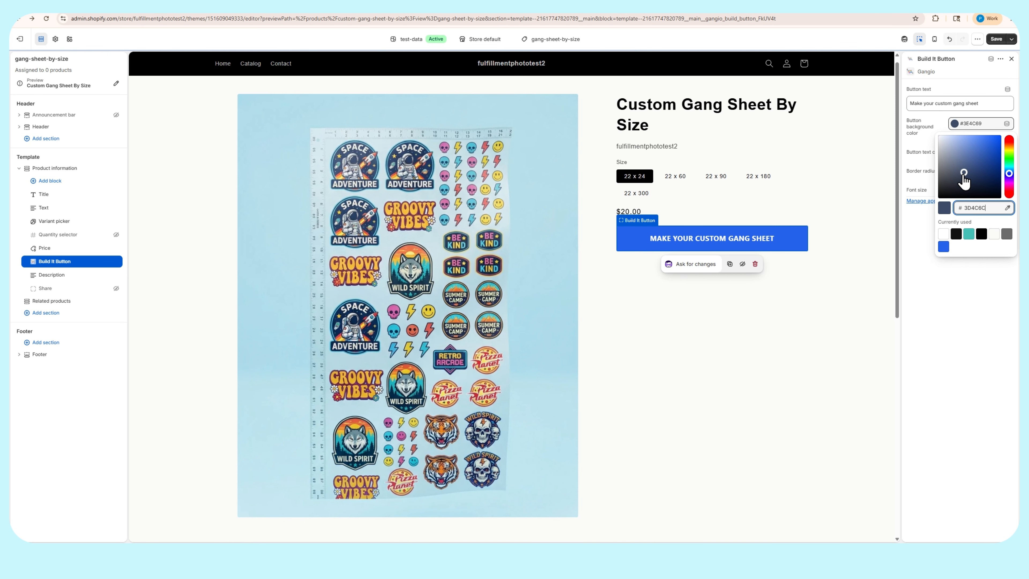
click(940, 190)
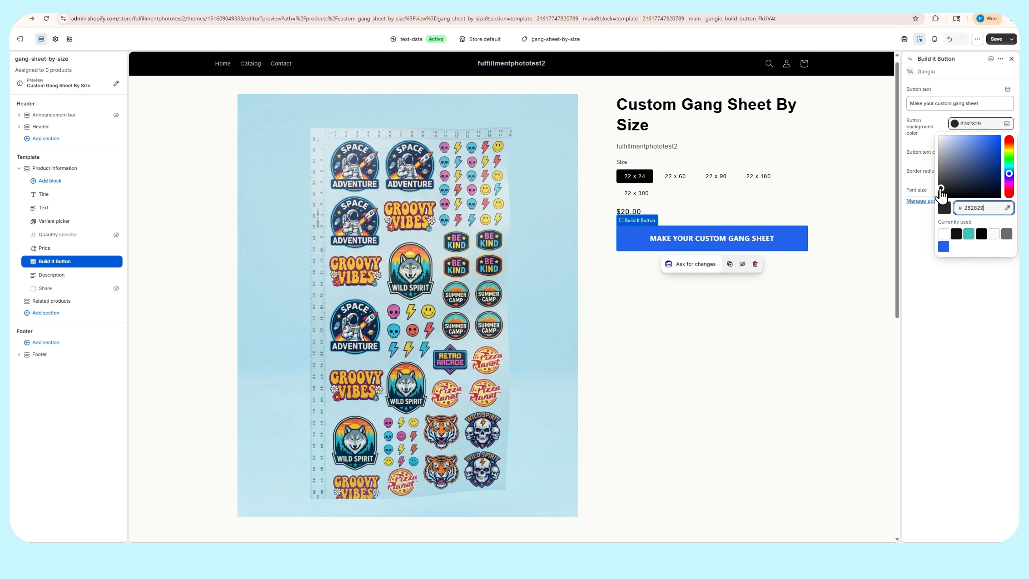
click(912, 247)
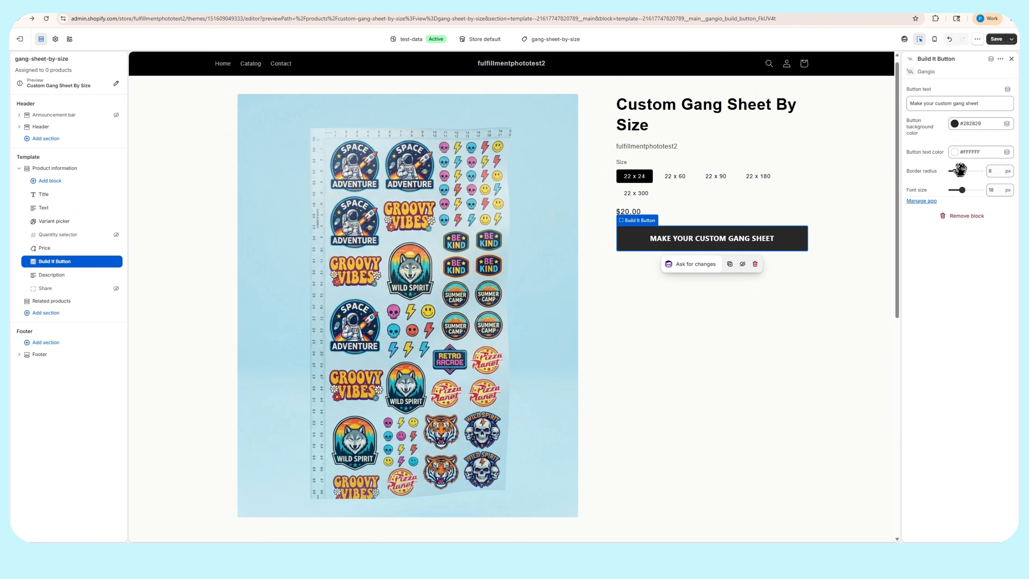
drag(960, 171, 970, 171)
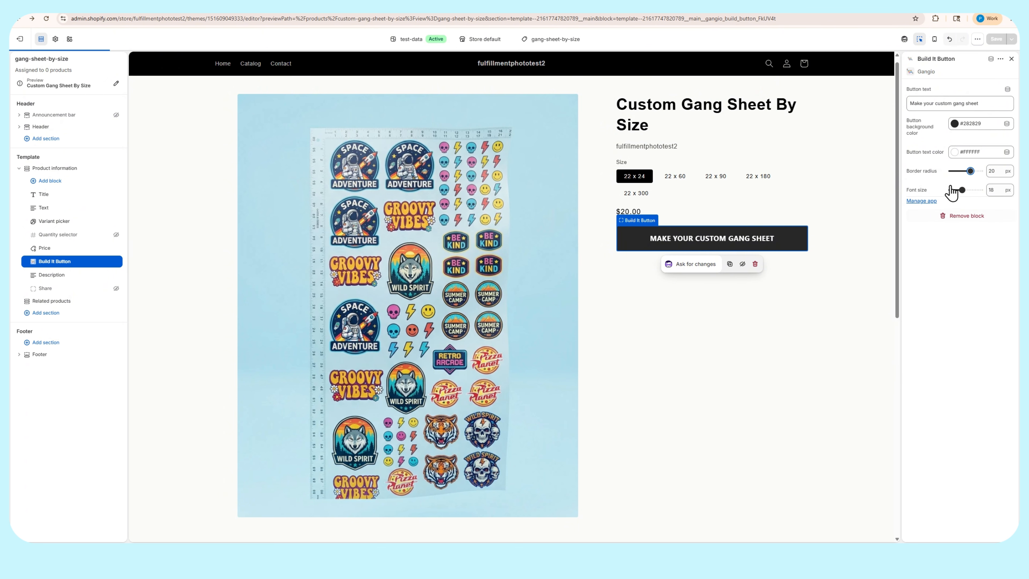
click(846, 302)
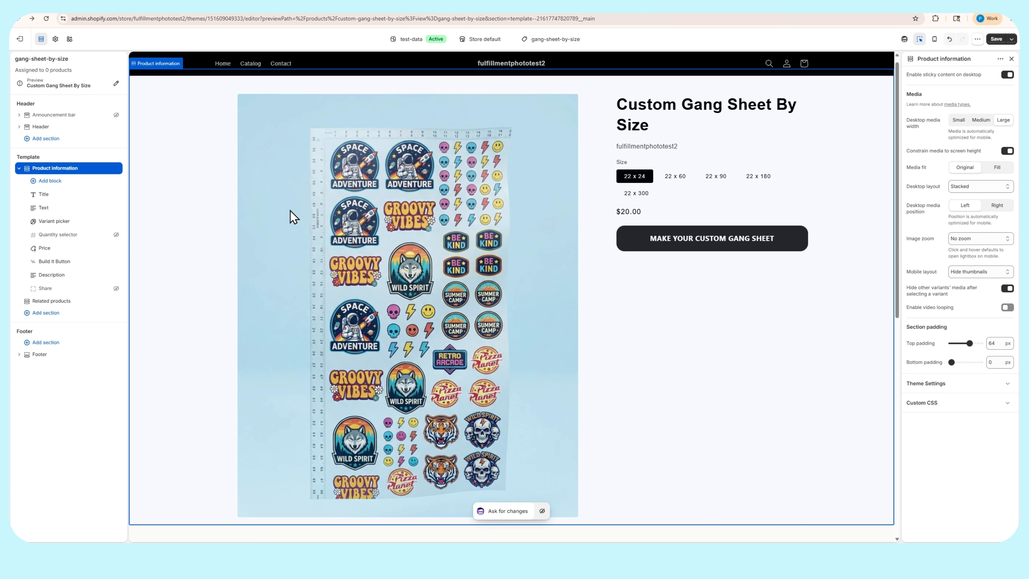
Add Gangio's Upload Gang Sheet Button block to the Product information section and place it directly below the Build It Button
click(50, 181)
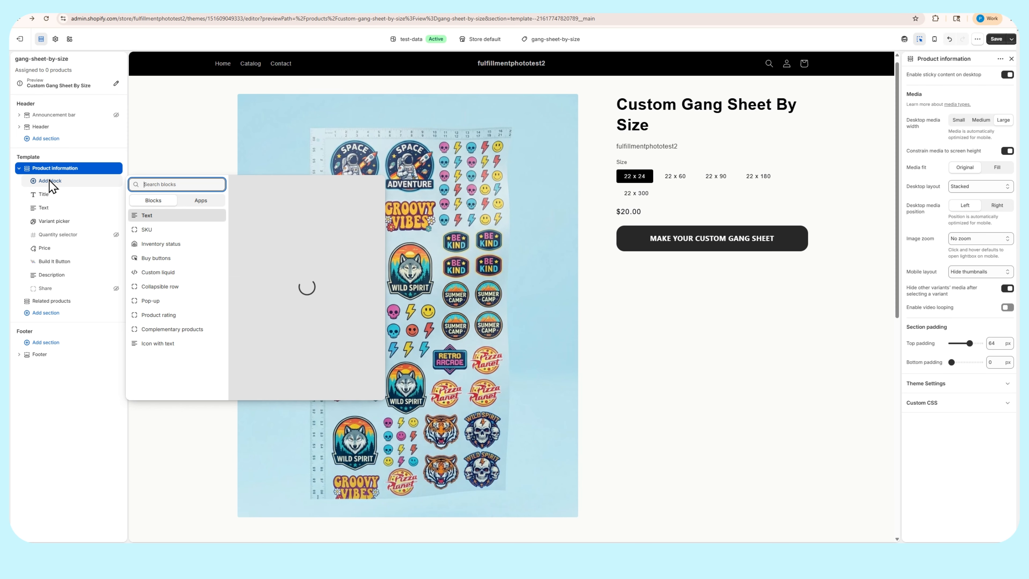
click(201, 205)
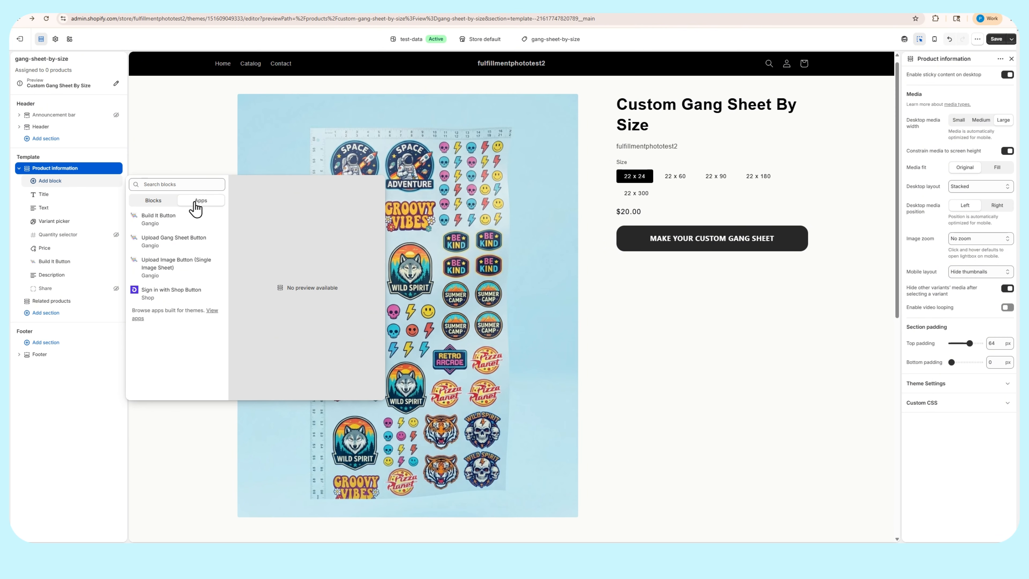
click(181, 246)
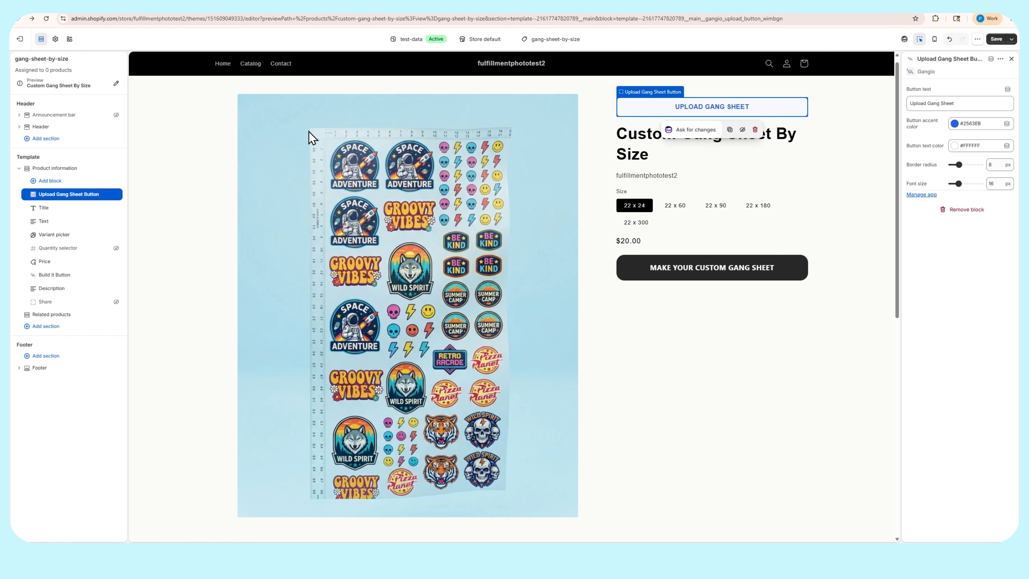
drag(29, 198, 29, 279)
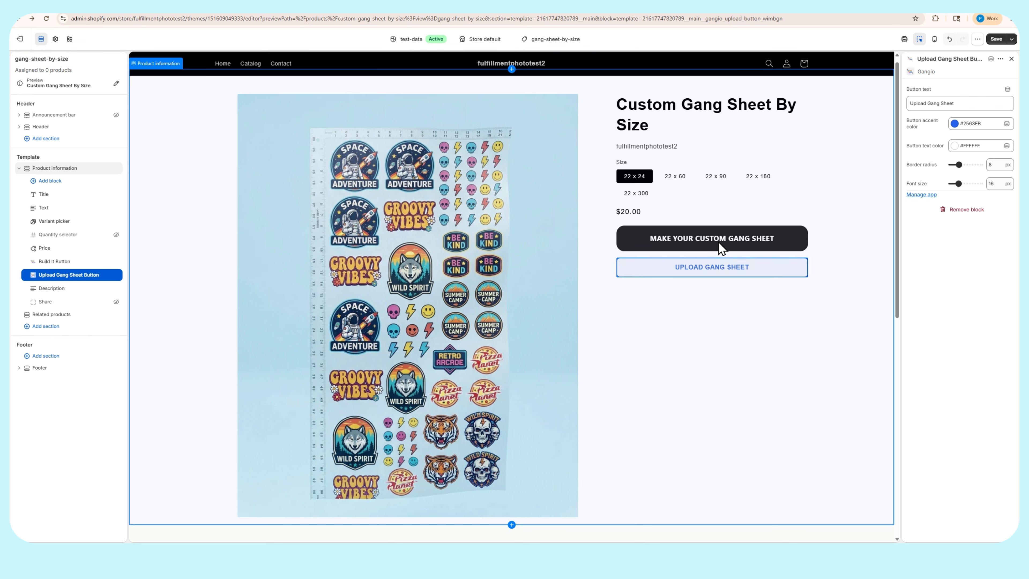
Set the Upload Gang Sheet Button's accent color to near-black #29292B and round its corners more
click(786, 273)
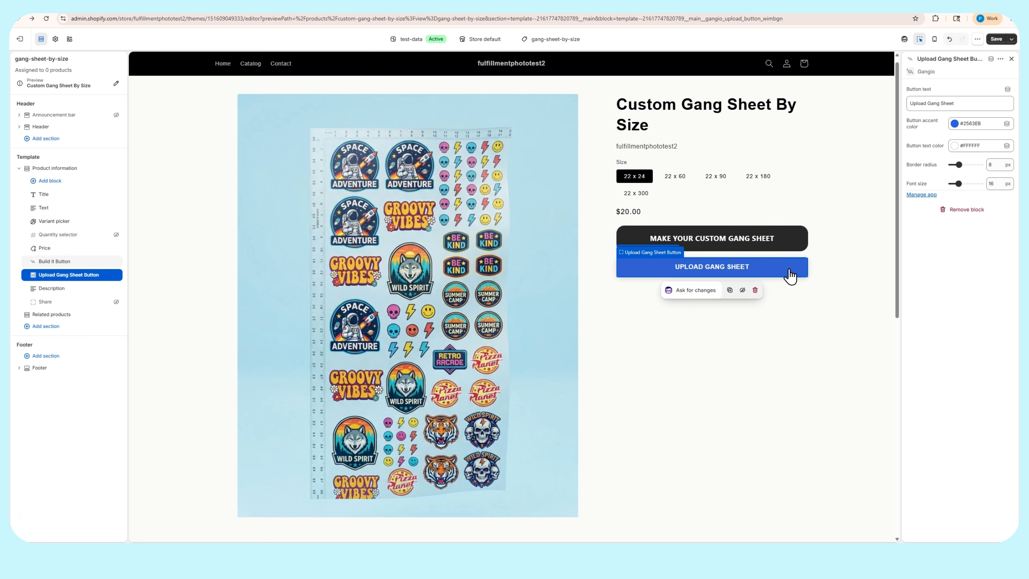
click(954, 123)
click(942, 189)
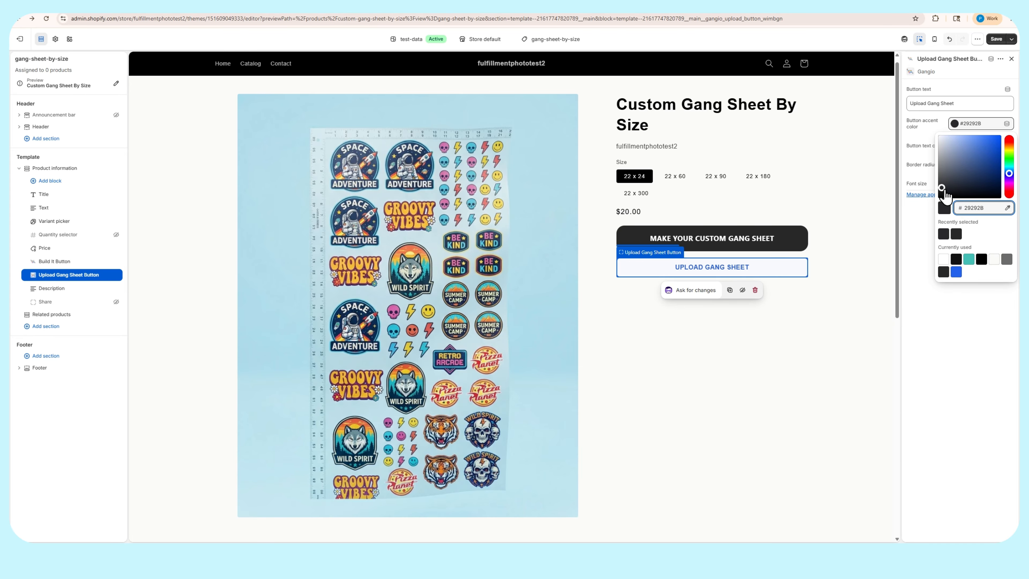
click(942, 192)
click(810, 323)
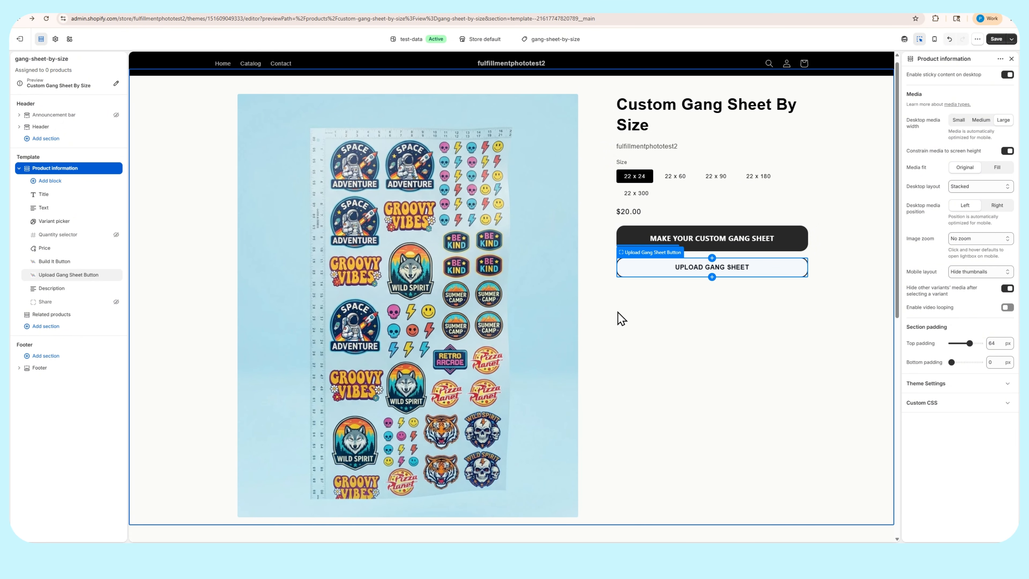
Add a text block reading "Or upload your premade file:" between the Build It Button and the Upload Gang Sheet Button
scroll(626, 326, down, 4)
scroll(623, 276, up, 3)
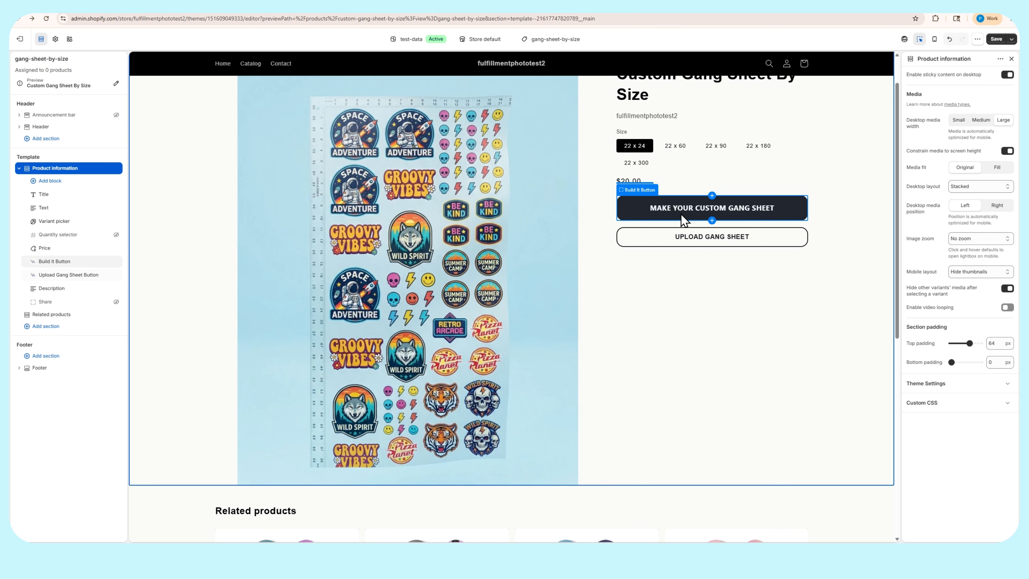
click(714, 223)
click(613, 263)
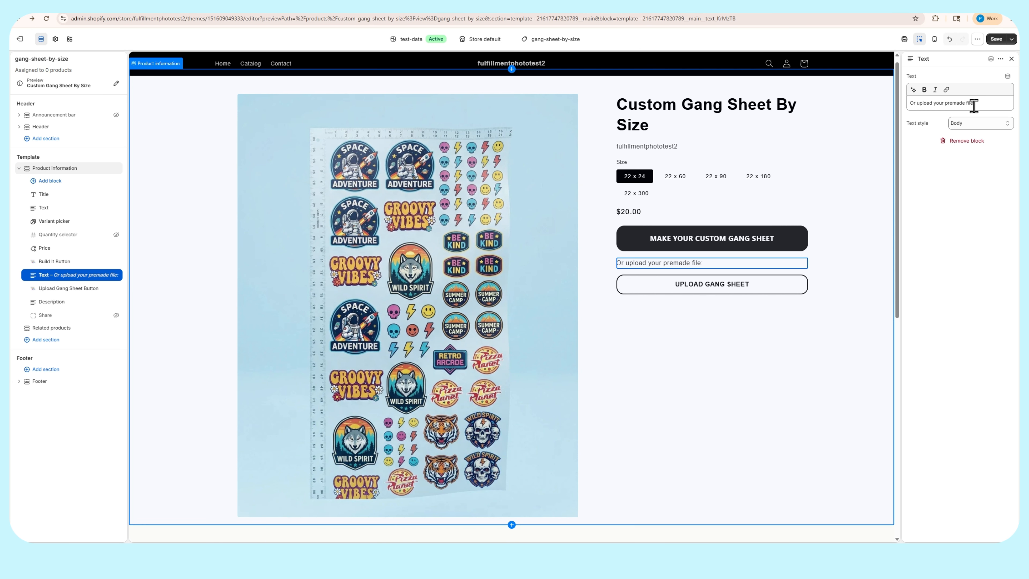
click(696, 264)
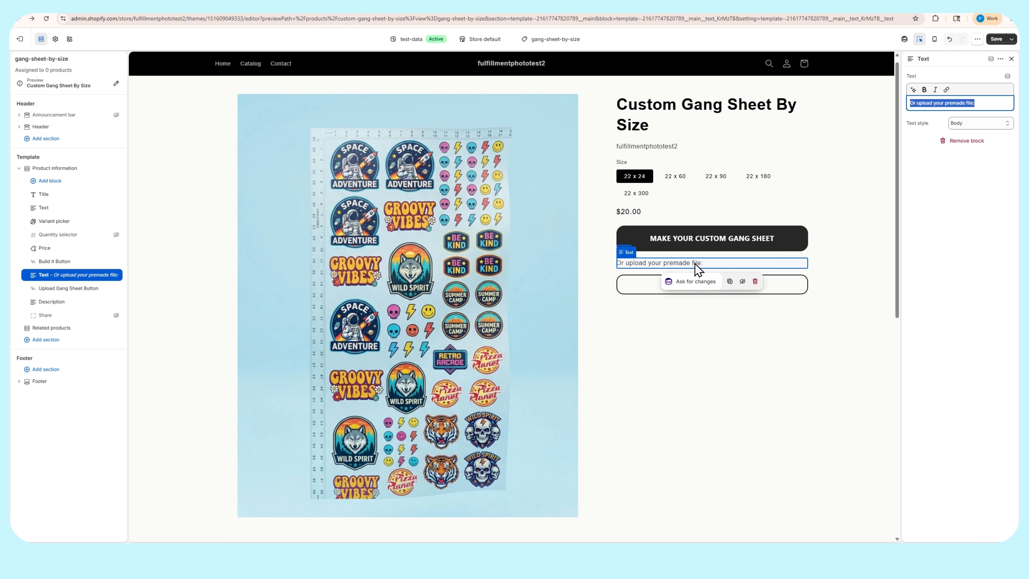
Look over the template preview, save the gang-sheet-by-size template and exit the theme editor
scroll(686, 280, down, 3)
click(524, 363)
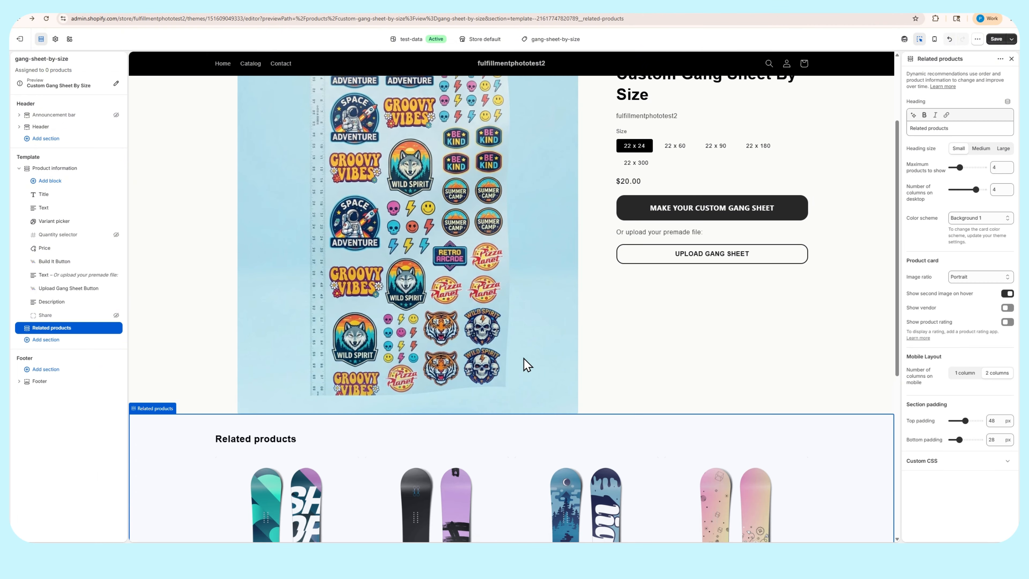
scroll(608, 433, down, 2)
scroll(693, 289, up, 5)
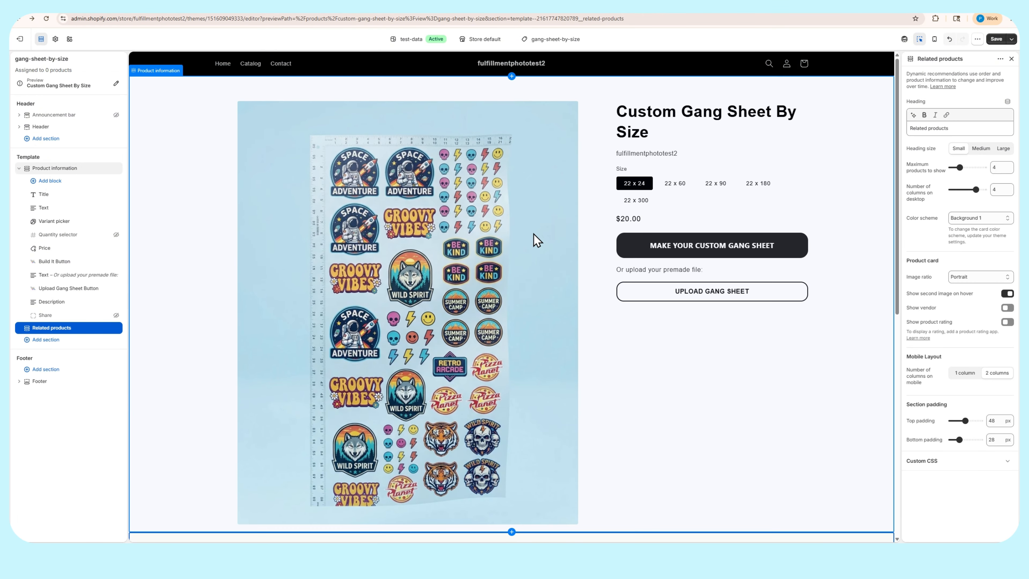
click(997, 39)
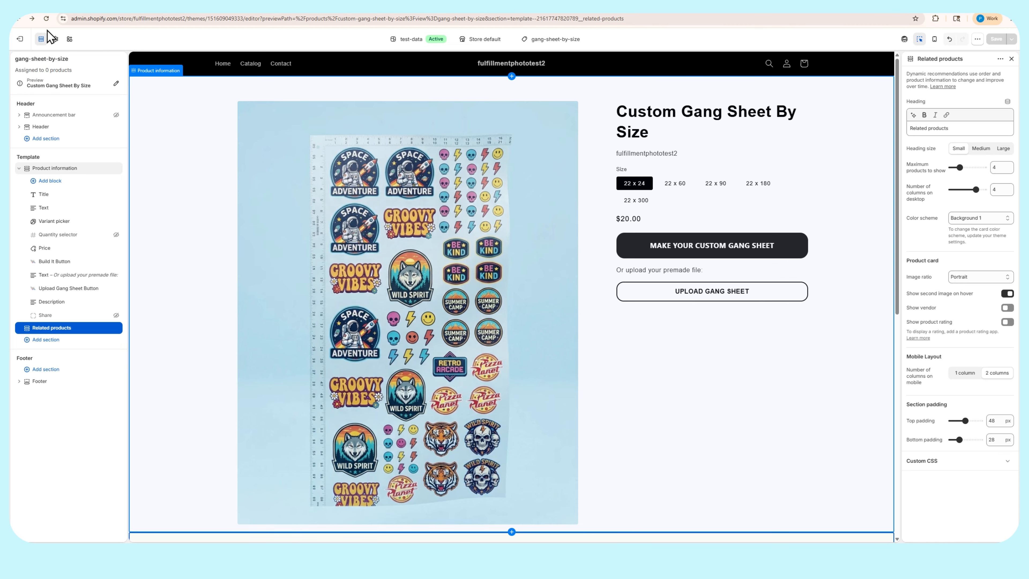
click(20, 39)
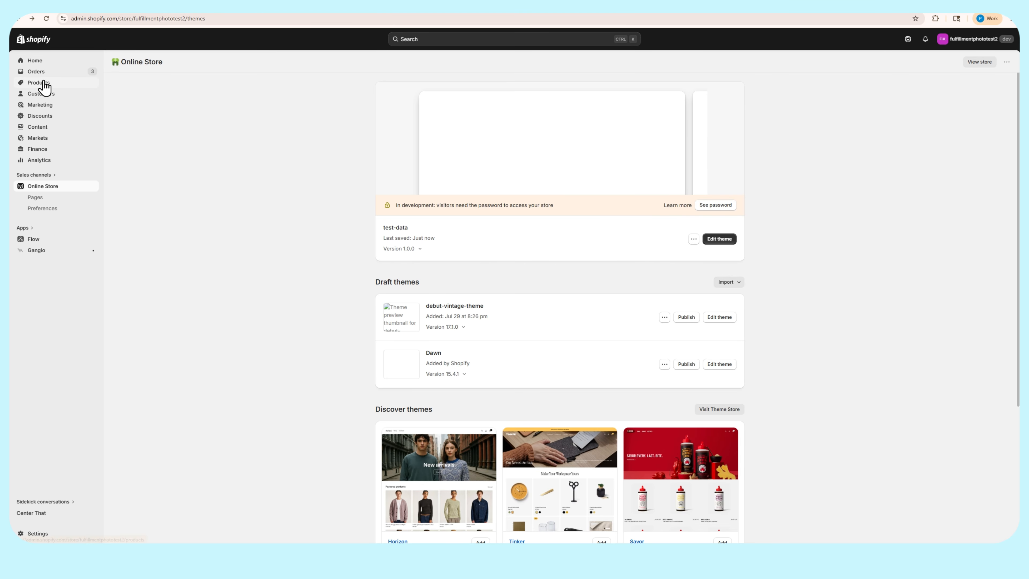
Assign the gang-sheet-by-size theme template to the Custom Gang Sheet By Size product and save the product
click(44, 84)
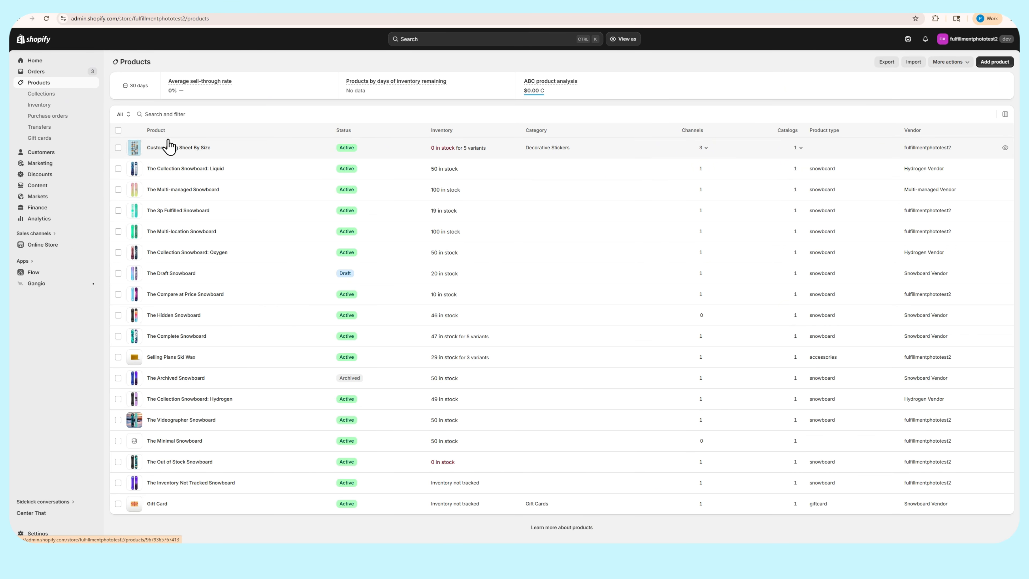
click(198, 150)
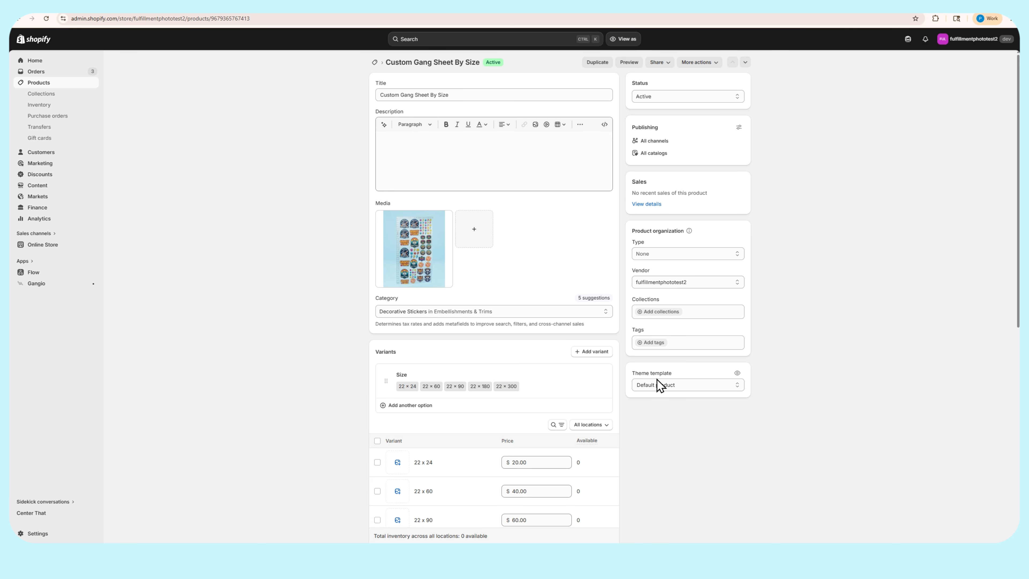
click(683, 391)
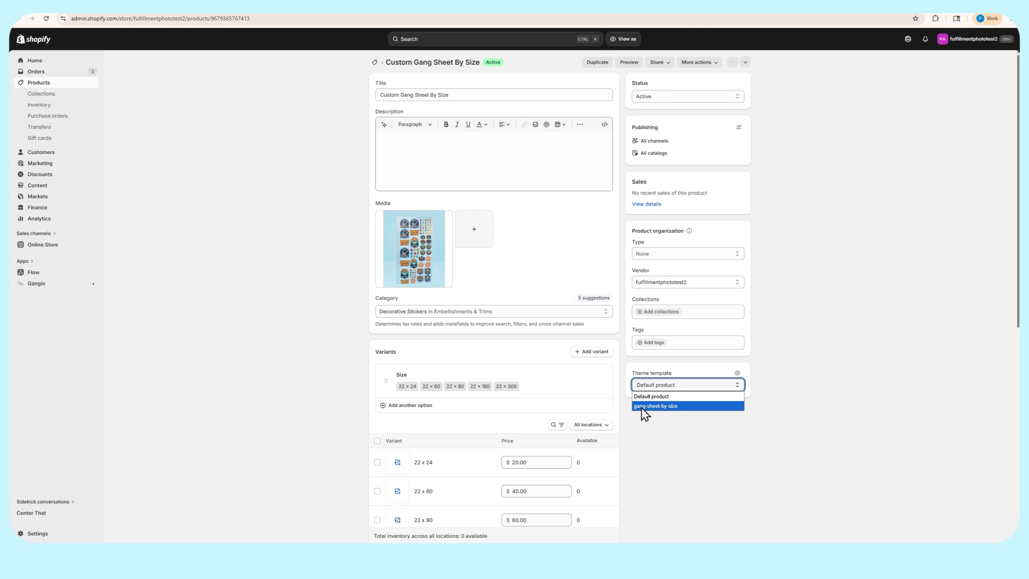
click(657, 406)
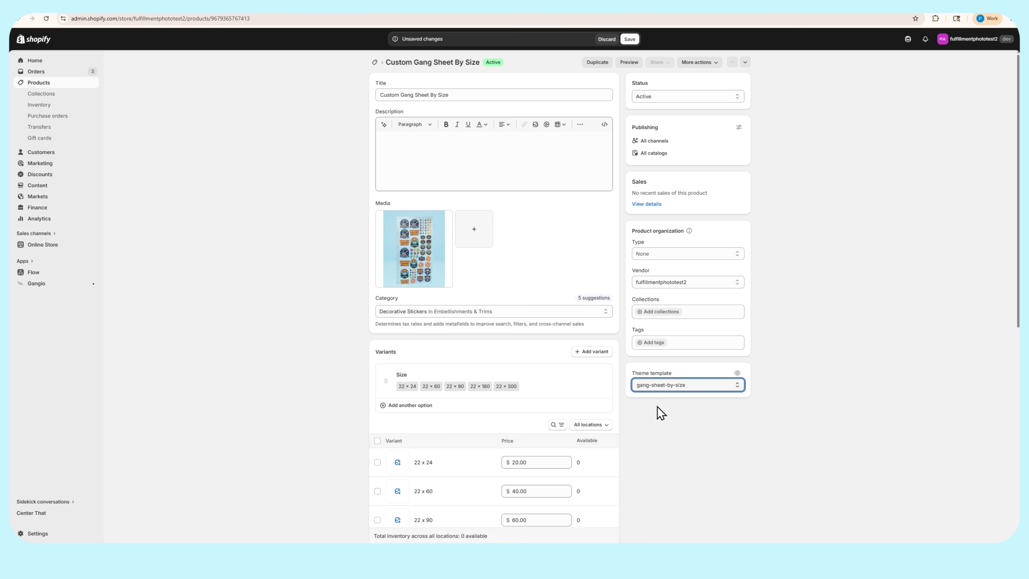
click(629, 39)
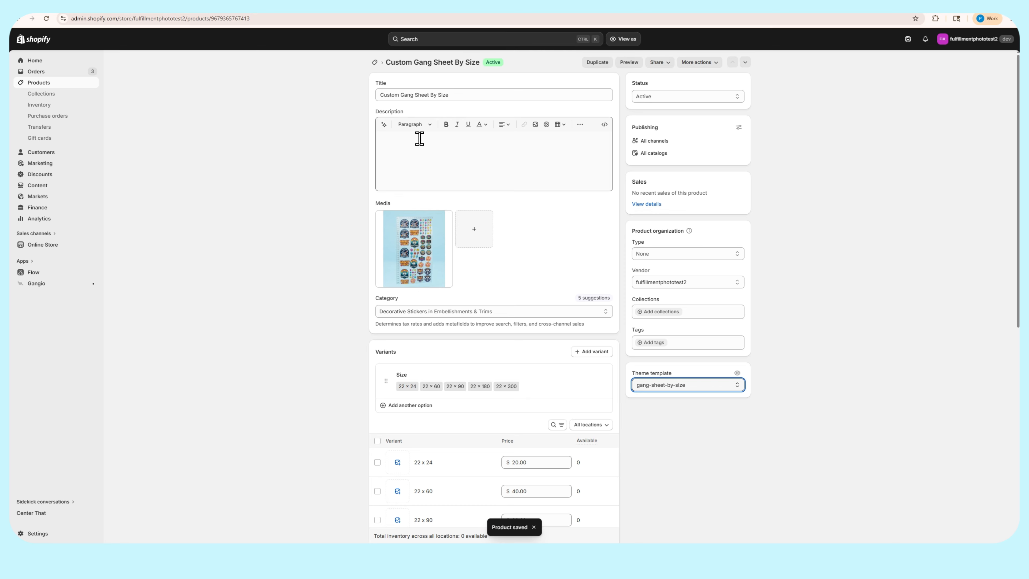
Reload the Custom Gang Sheet By Size storefront preview and check its size options and gang sheet buttons
click(163, 6)
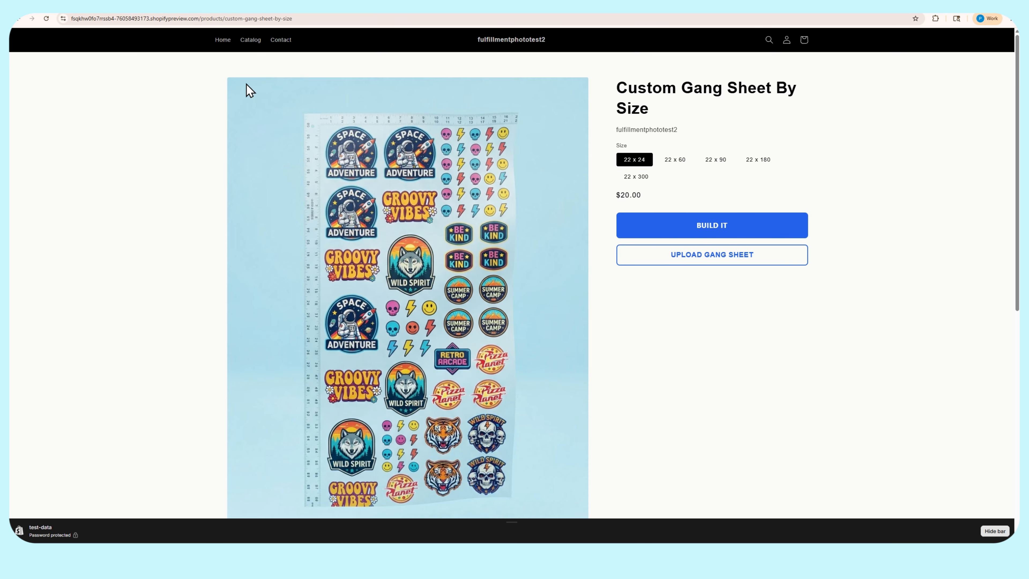
click(46, 19)
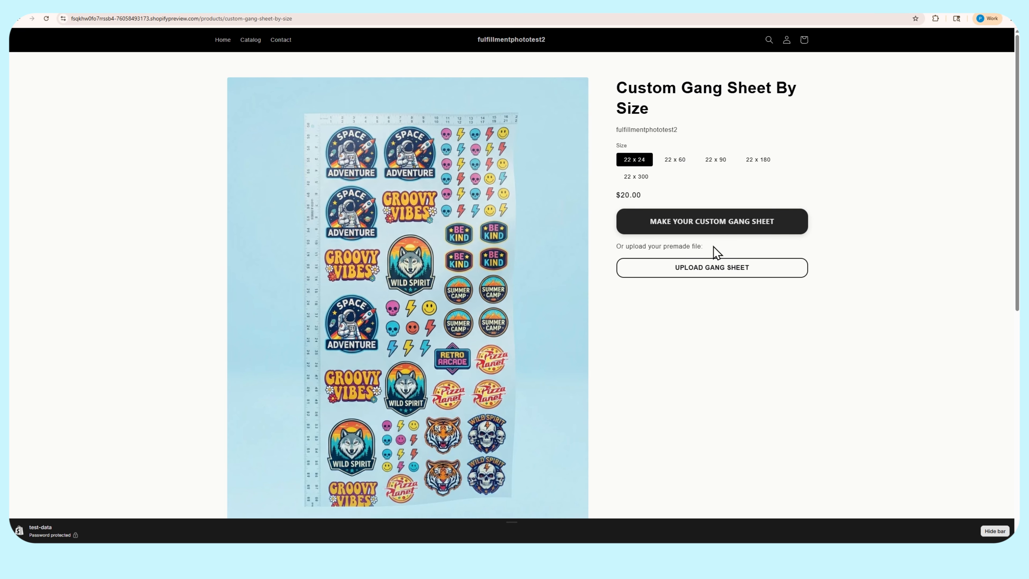
click(724, 223)
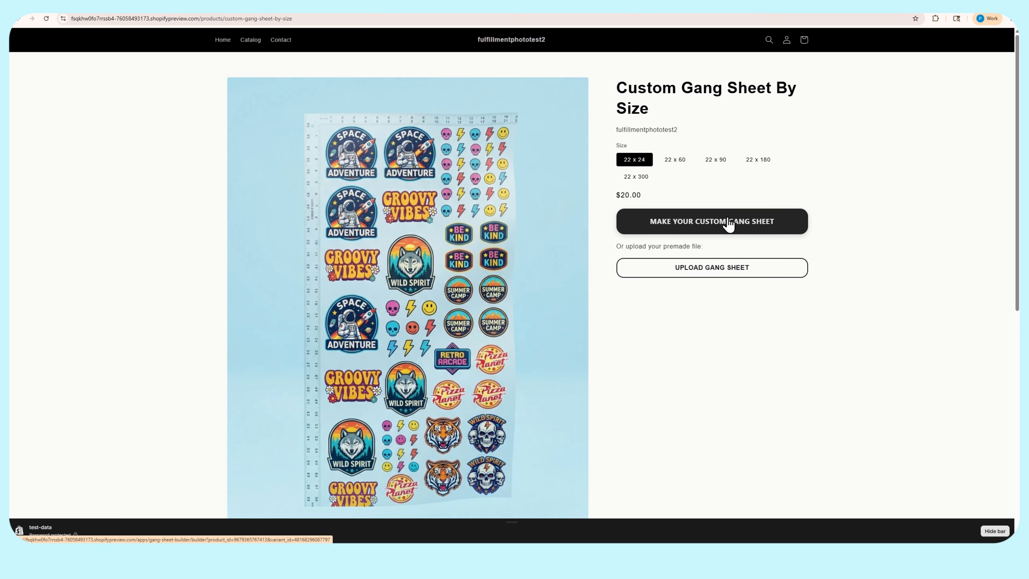
click(718, 162)
click(706, 228)
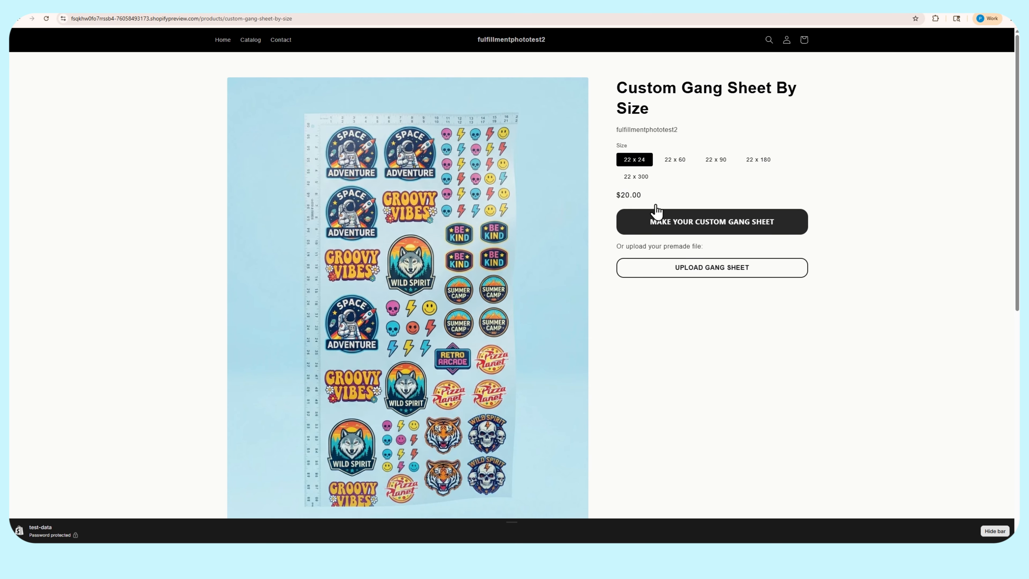
click(251, 41)
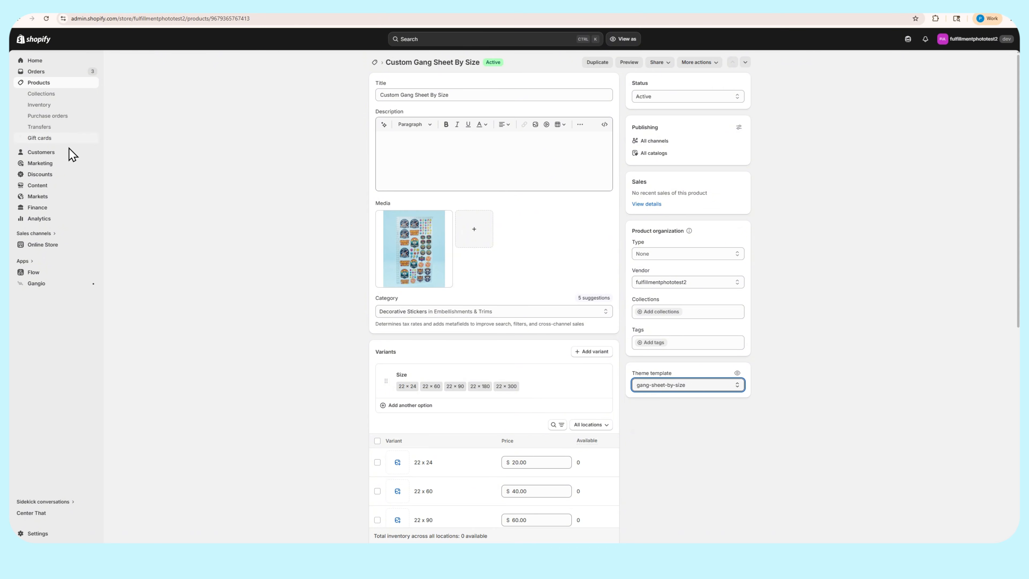
Open the Custom Gang Sheet By Size configuration in Gangio and review the available sheet types
click(39, 283)
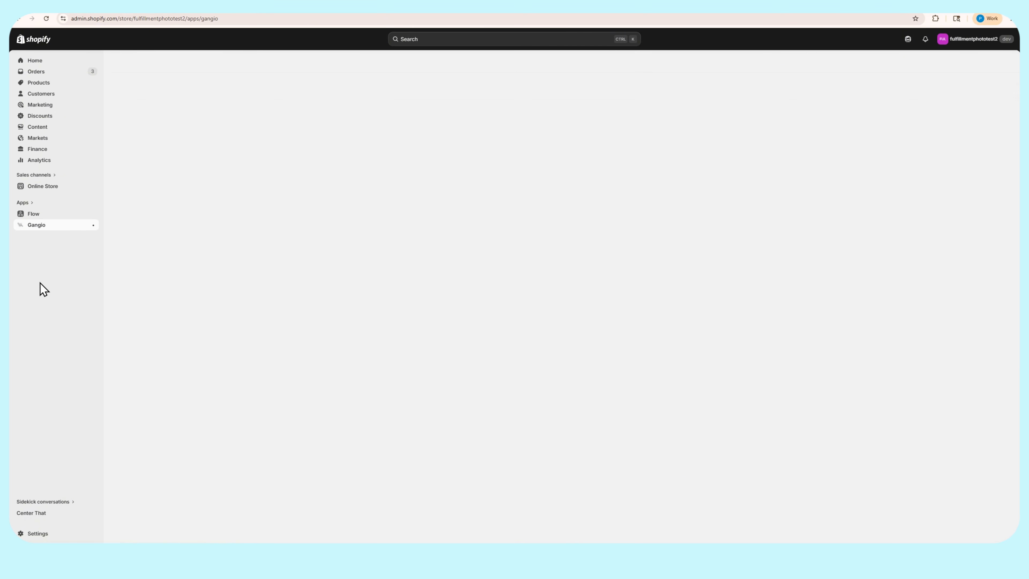
click(41, 249)
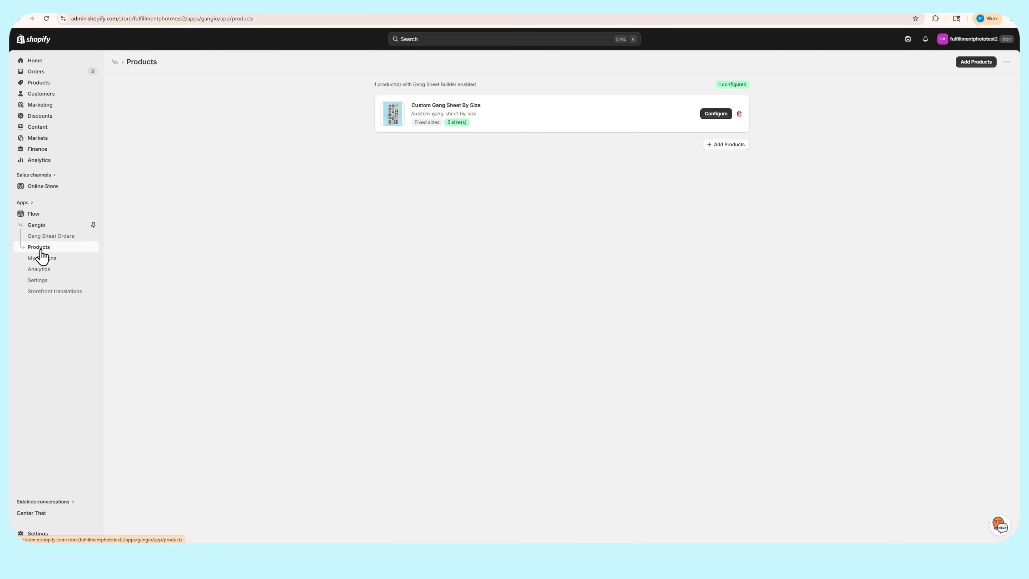
click(716, 114)
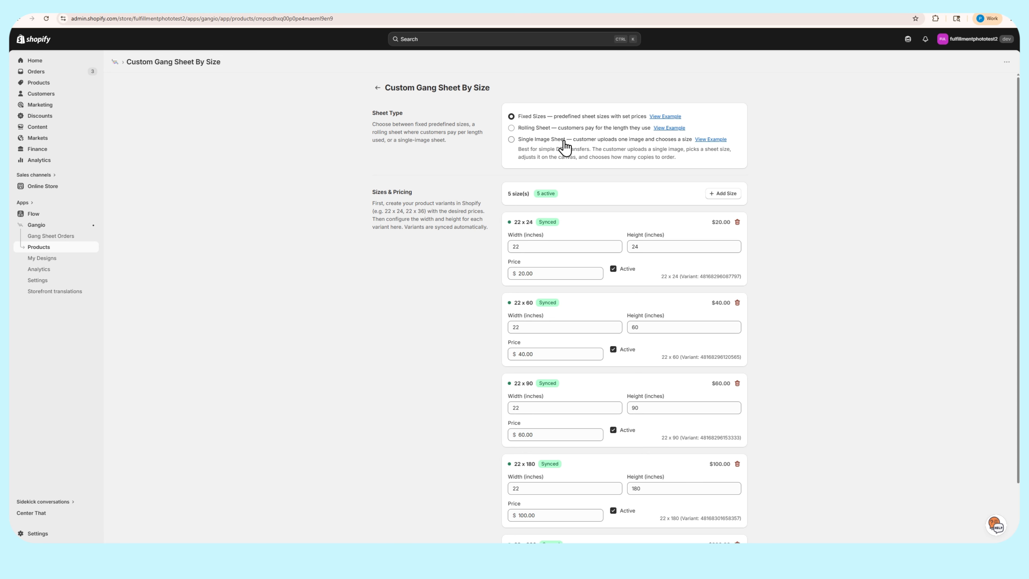
Duplicate Custom Gang Sheet By Size as an active product titled "Single DTF Image" and save it with the purple octopus picture as its media
click(47, 83)
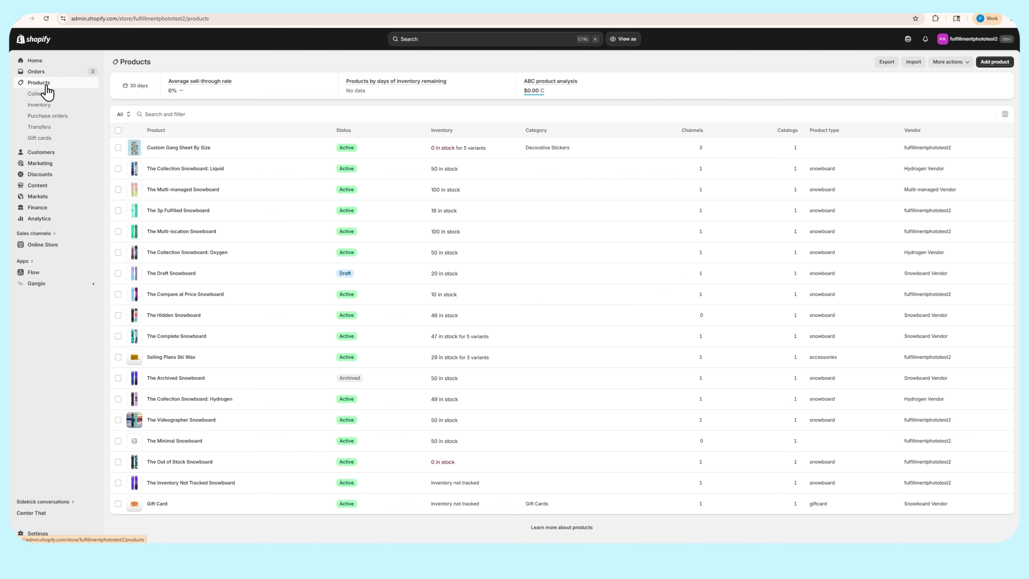
click(156, 150)
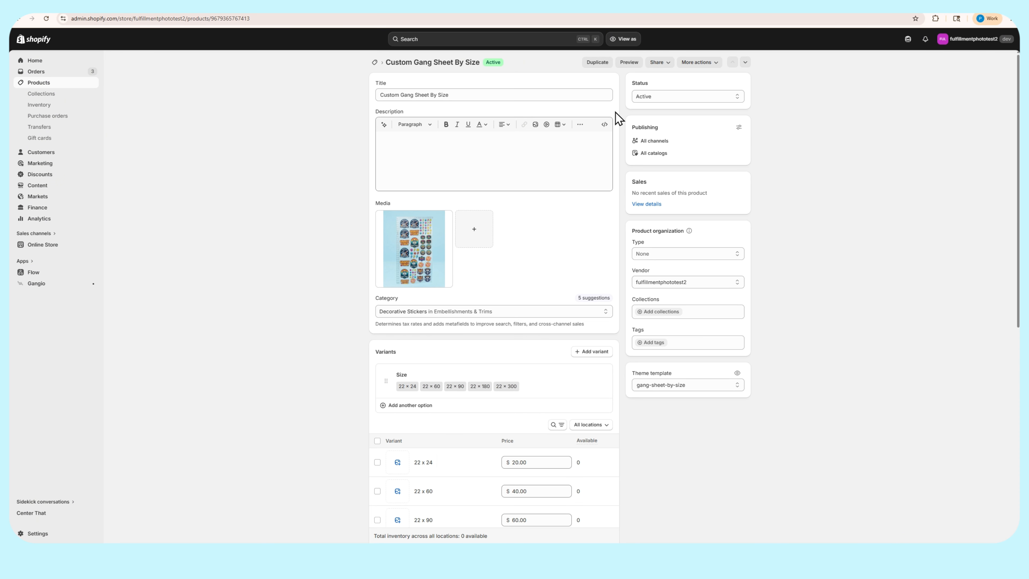
click(597, 64)
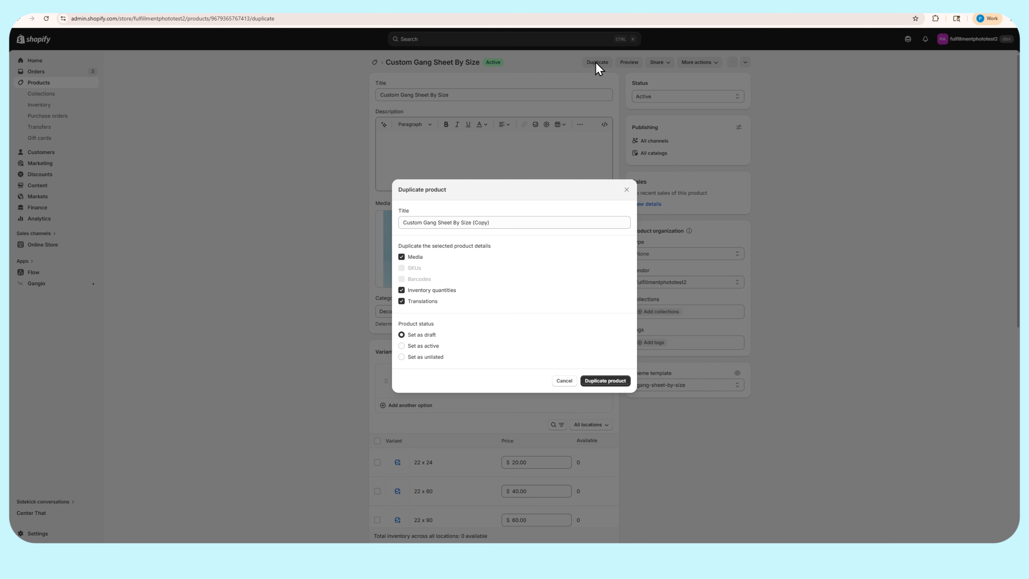
drag(498, 222, 384, 220)
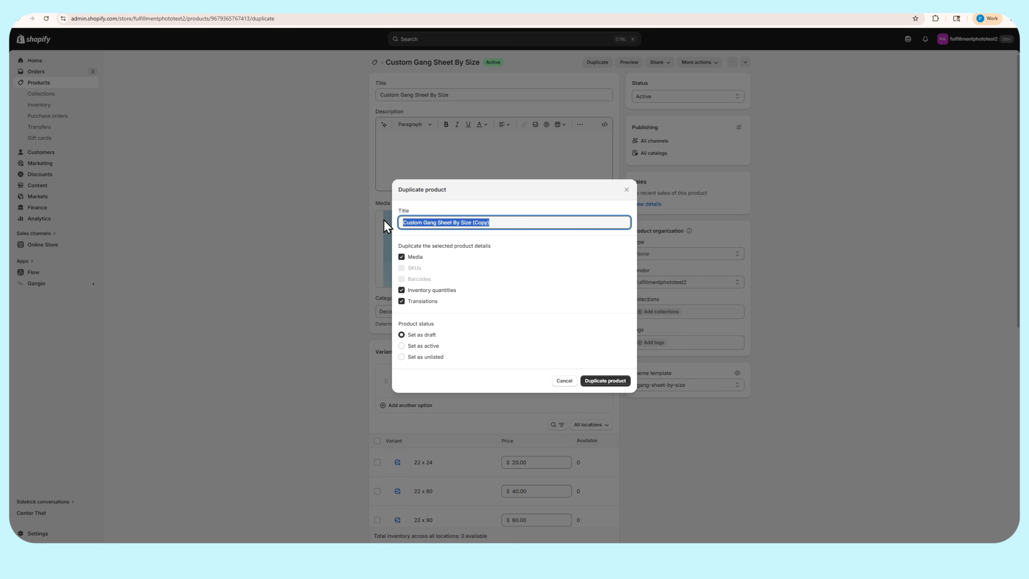
text(Single)
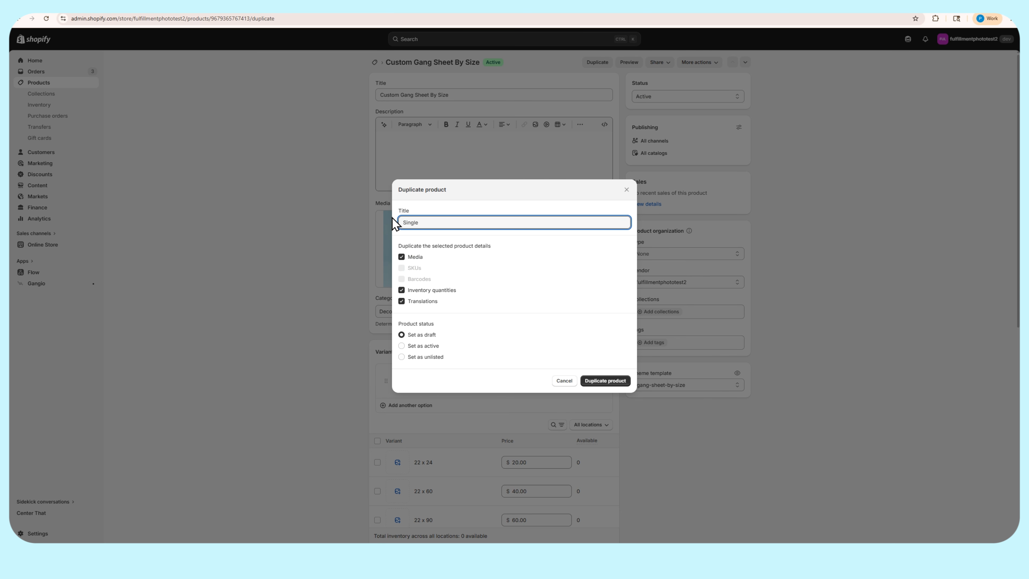
text( DTF Imagfe)
key(BackSpace)
key(BackSpace)
click(425, 347)
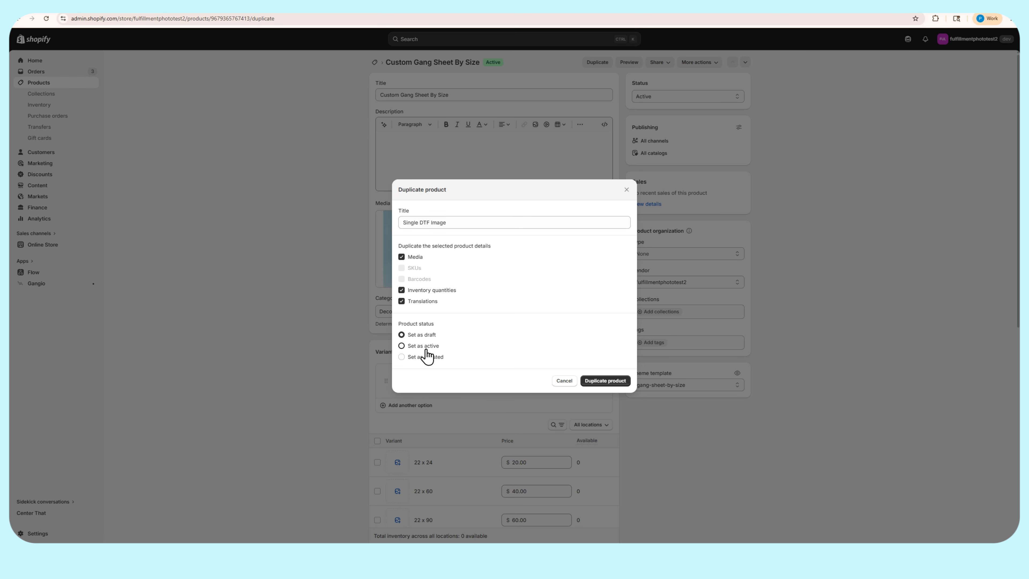
click(603, 388)
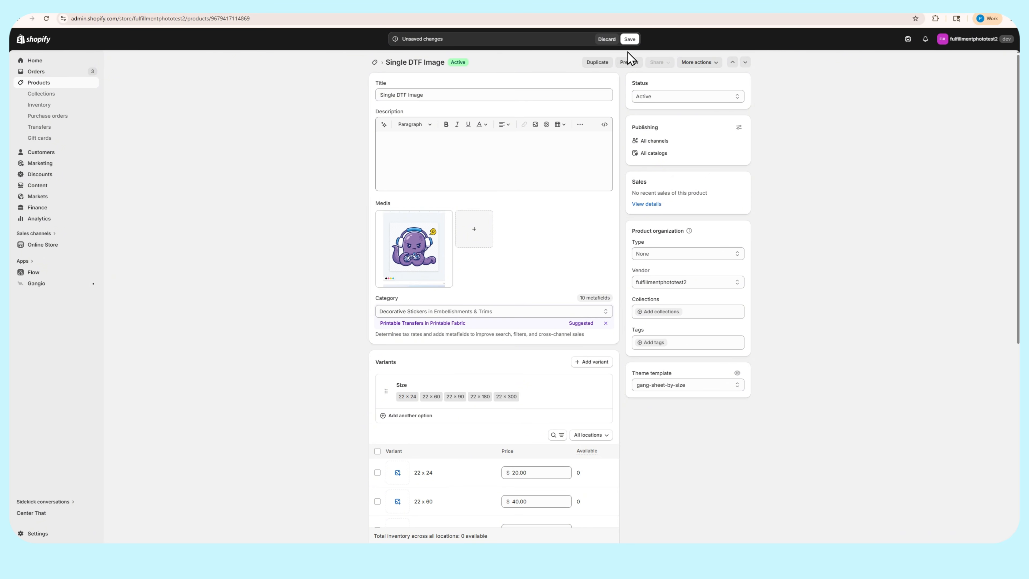
click(630, 40)
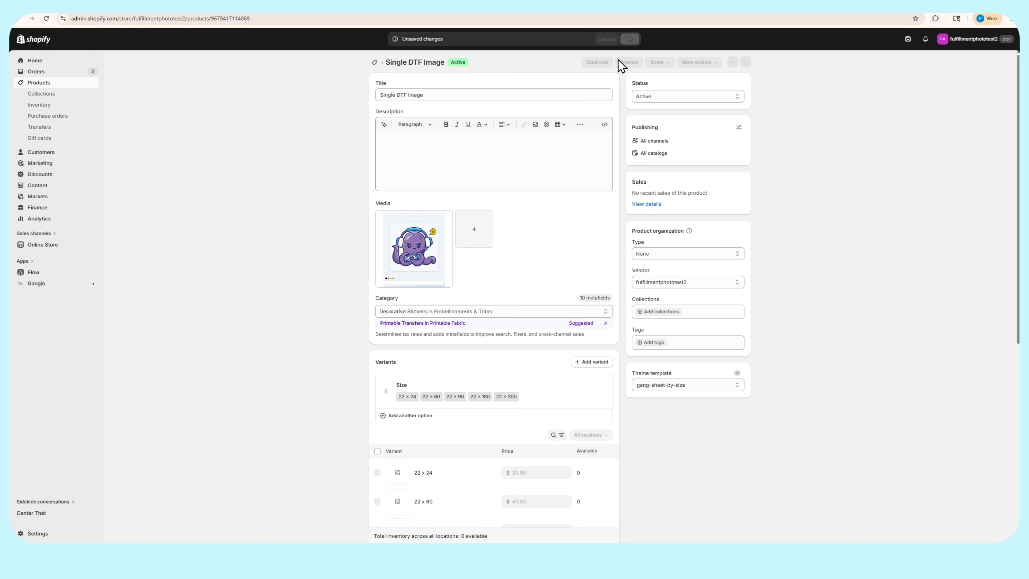
Add the Single DTF Image product to the Gangio app's product list alongside Custom Gang Sheet By Size
click(38, 284)
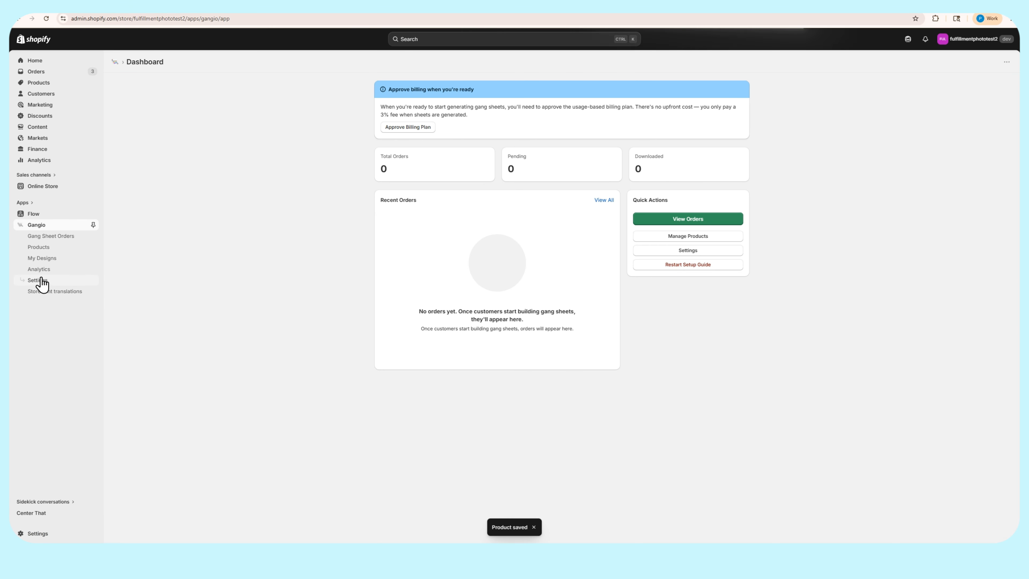
click(41, 248)
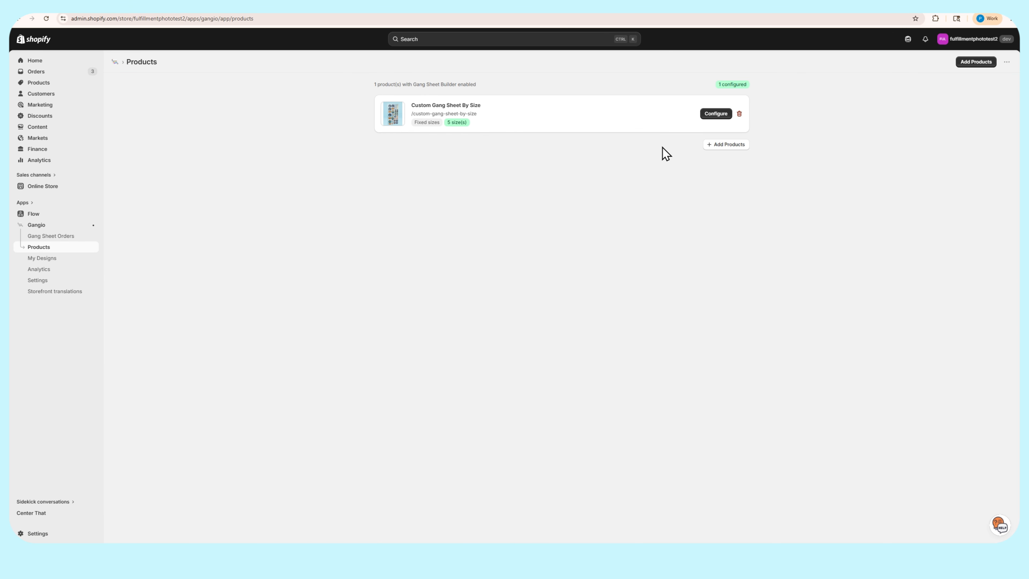
click(727, 147)
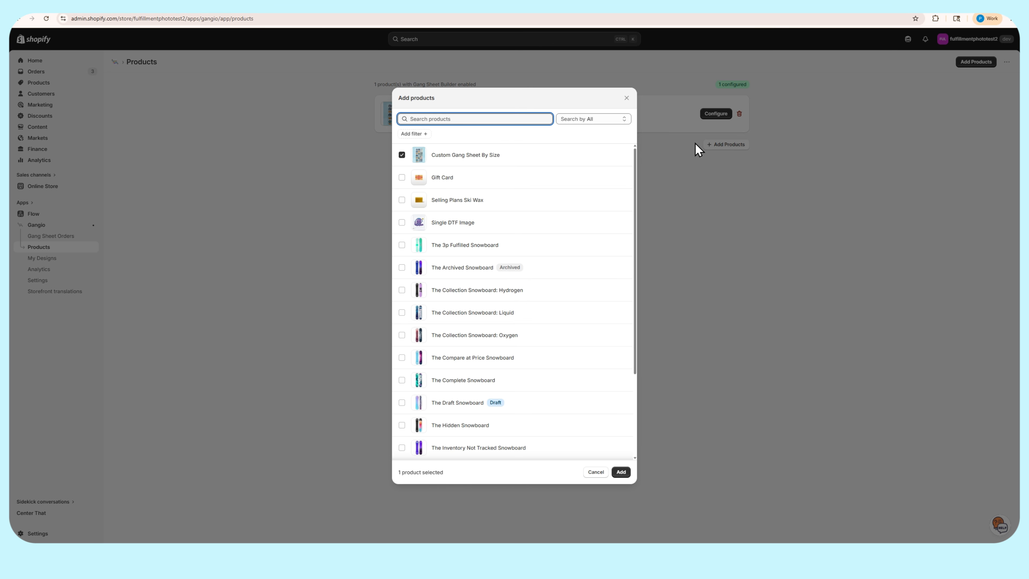
click(401, 223)
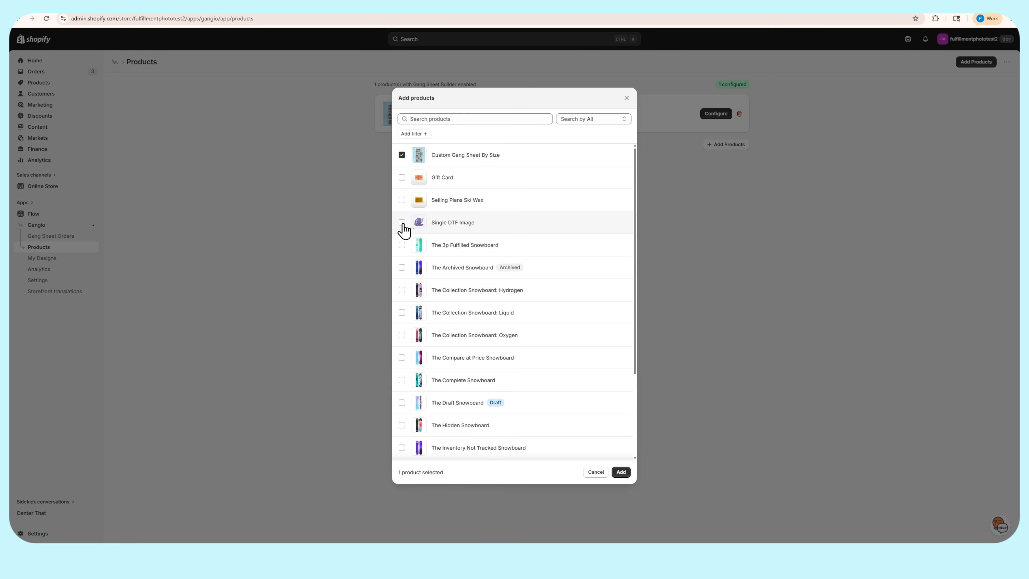
click(621, 473)
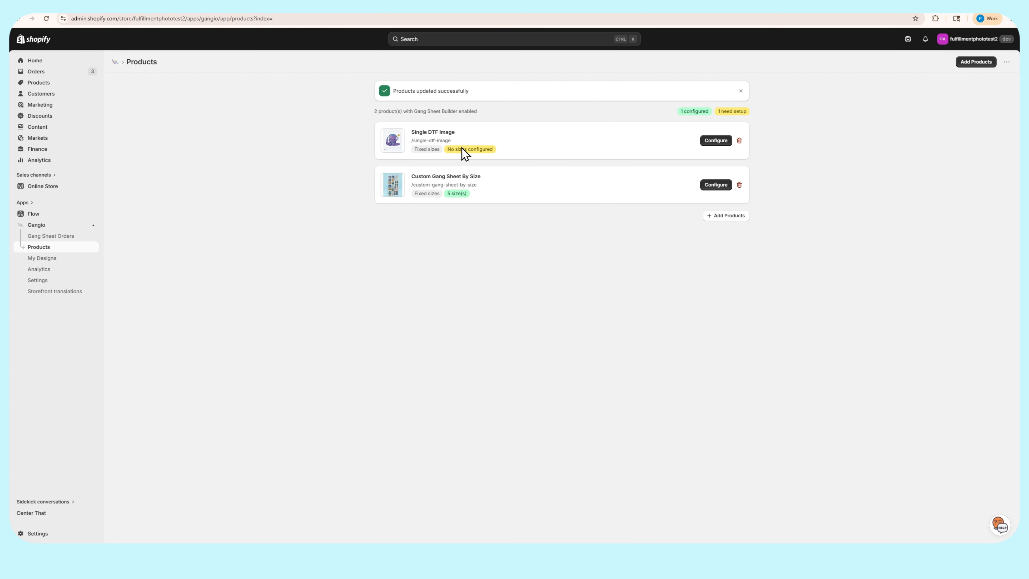
Open the Single DTF Image configuration in Gangio and set its sheet type to Single Image Sheet
click(715, 140)
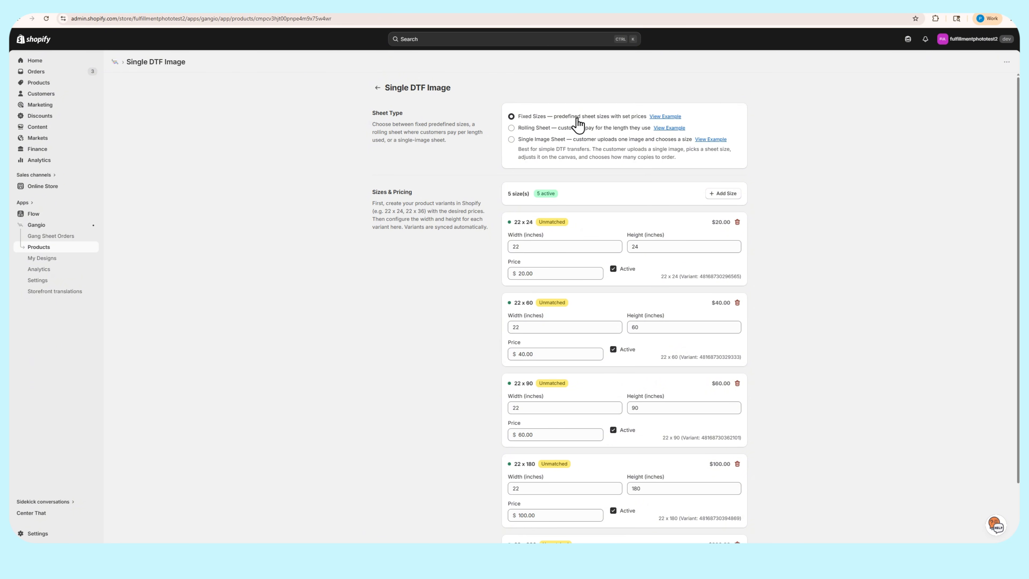
click(511, 139)
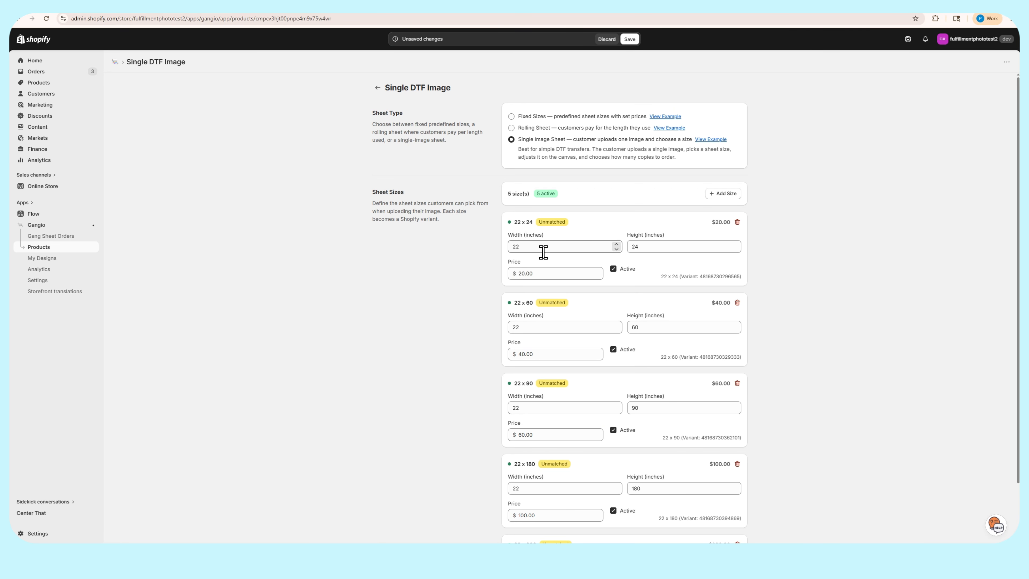
Delete the 22 x 300, 22 x 180, 22 x 90 and 22 x 60 sheet sizes from Single DTF Image
scroll(558, 240, down, 2)
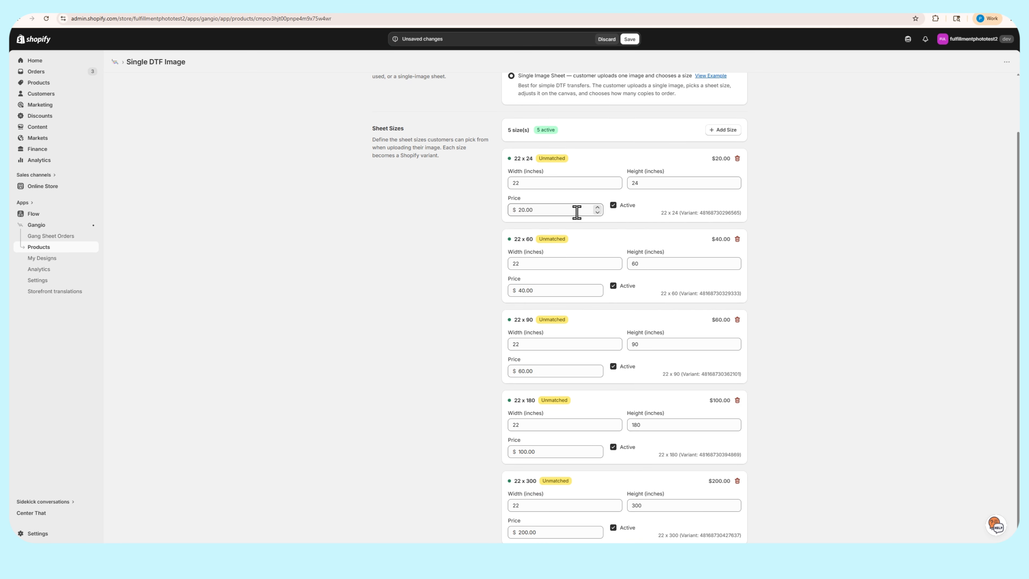
scroll(537, 436, up, 2)
scroll(565, 390, down, 2)
scroll(595, 246, up, 2)
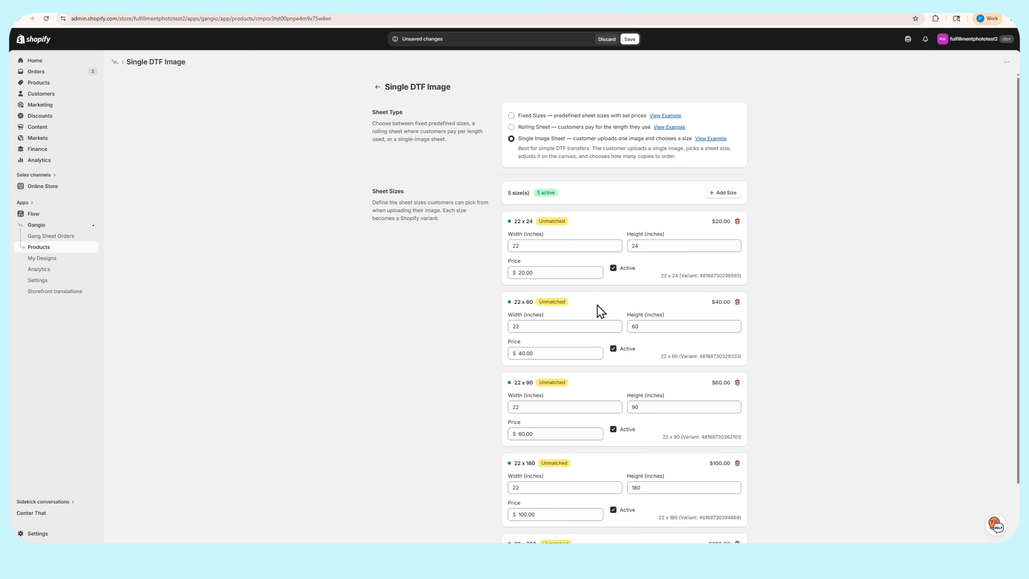
scroll(625, 372, down, 2)
scroll(644, 324, up, 2)
scroll(696, 365, down, 2)
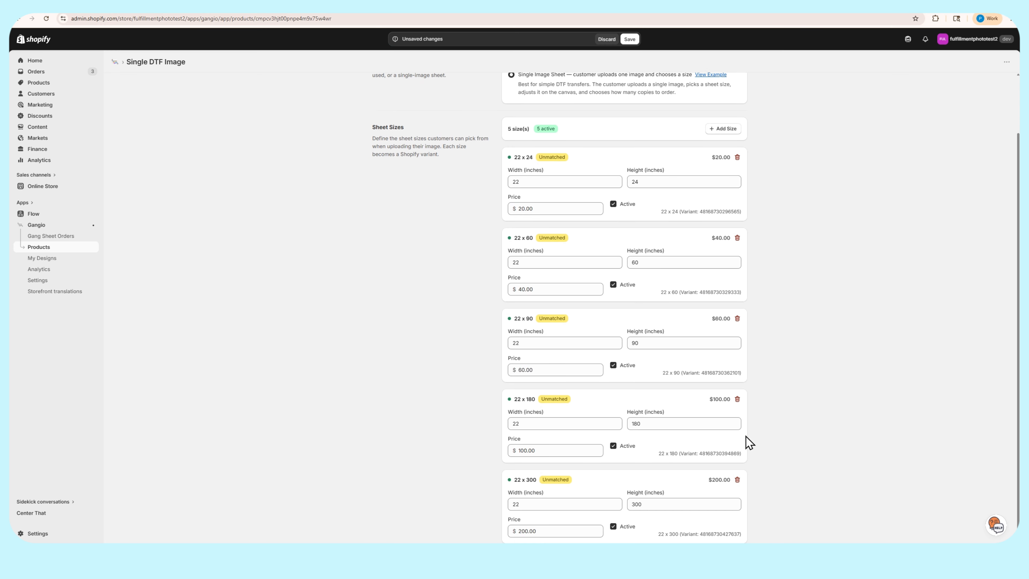
click(737, 480)
click(737, 464)
click(739, 384)
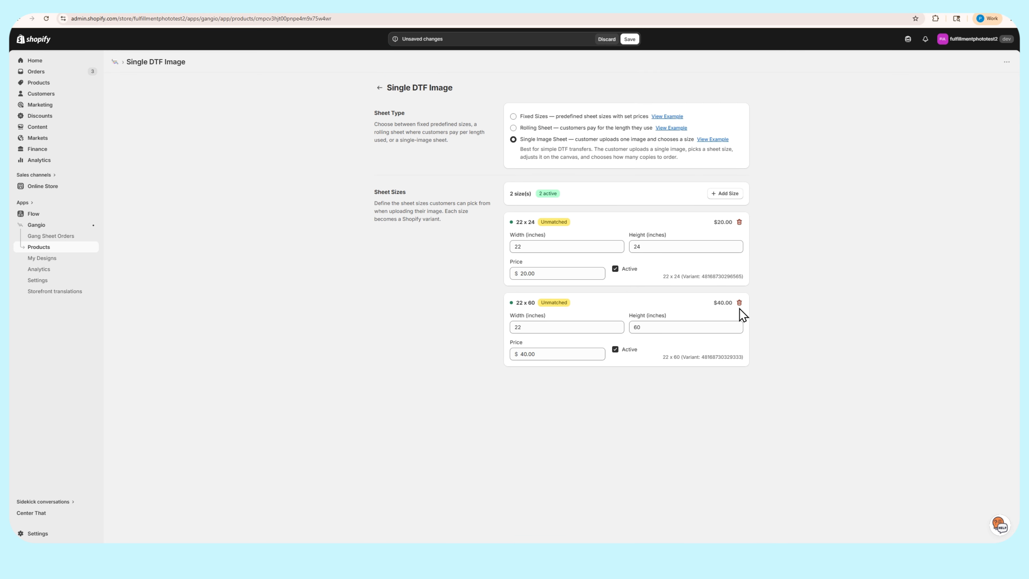
click(739, 304)
Change the remaining 22 x 24 sheet size to 5 inches wide by 5 inches high at a price of $5
drag(539, 246, 523, 276)
text(5)
double_click(652, 246)
text(55)
Add a 10 x 10 inch sheet size priced at $10
click(725, 195)
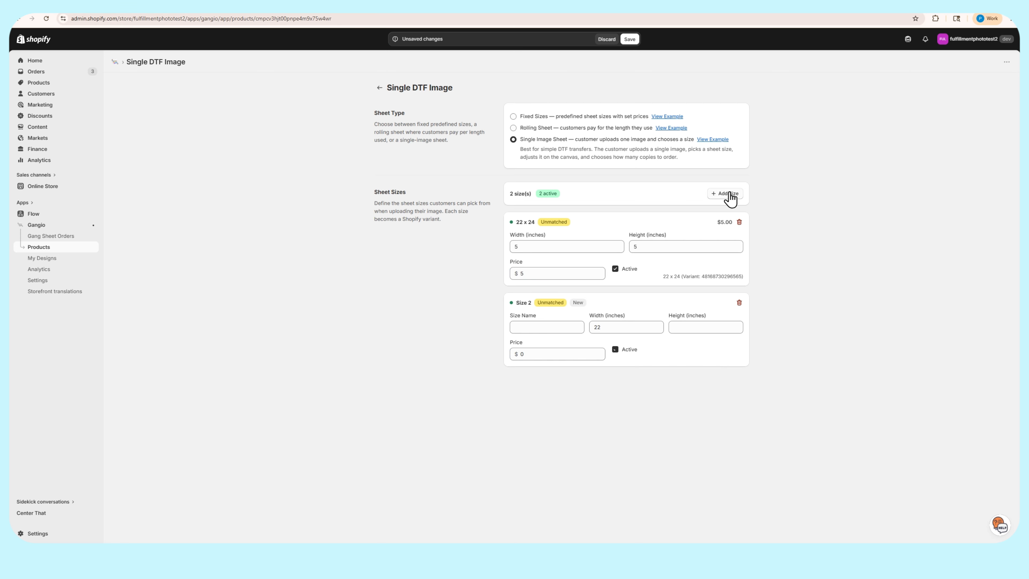
double_click(595, 328)
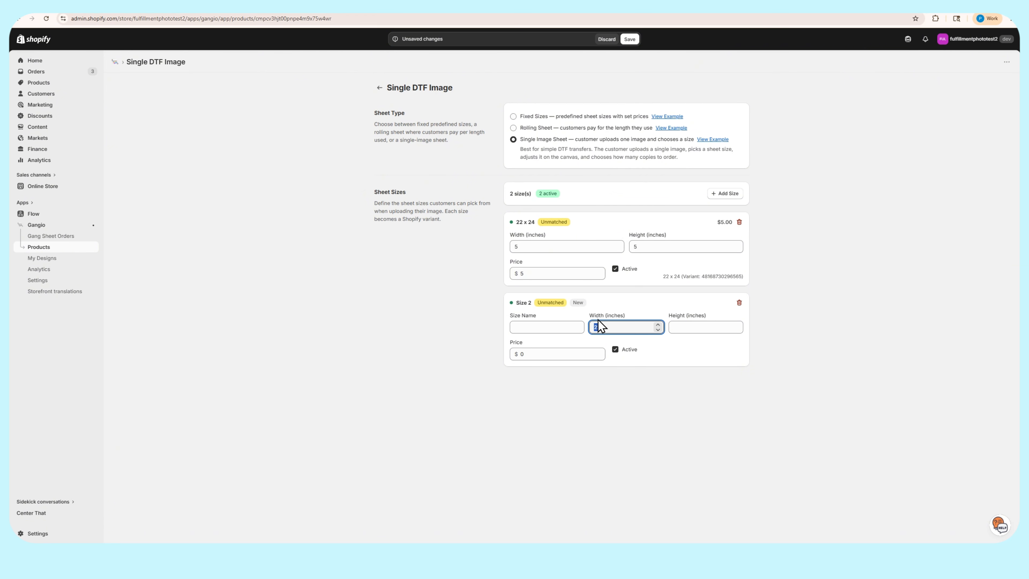
text(10)
click(693, 326)
text(10)
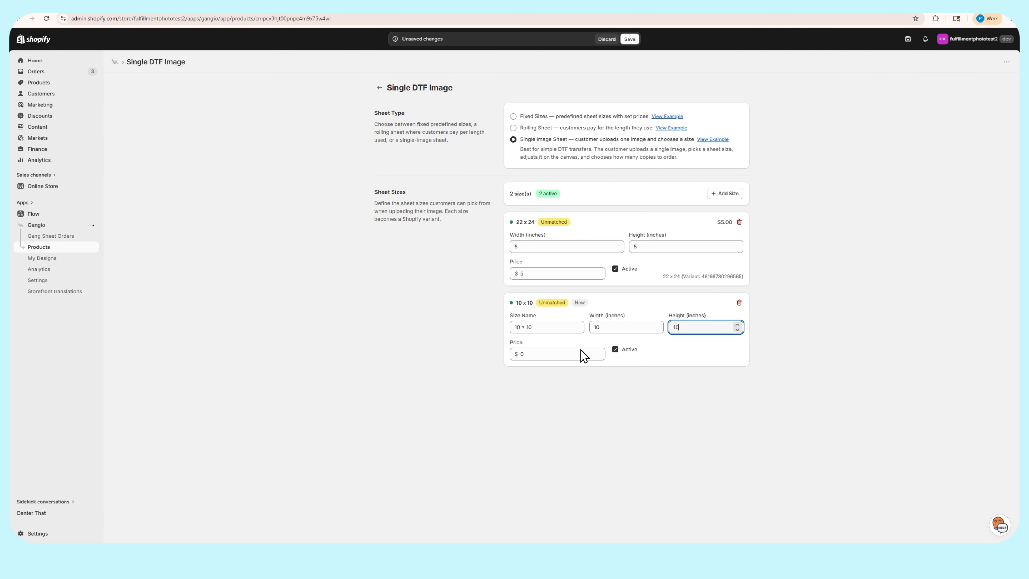
key(Tab)
text(10)
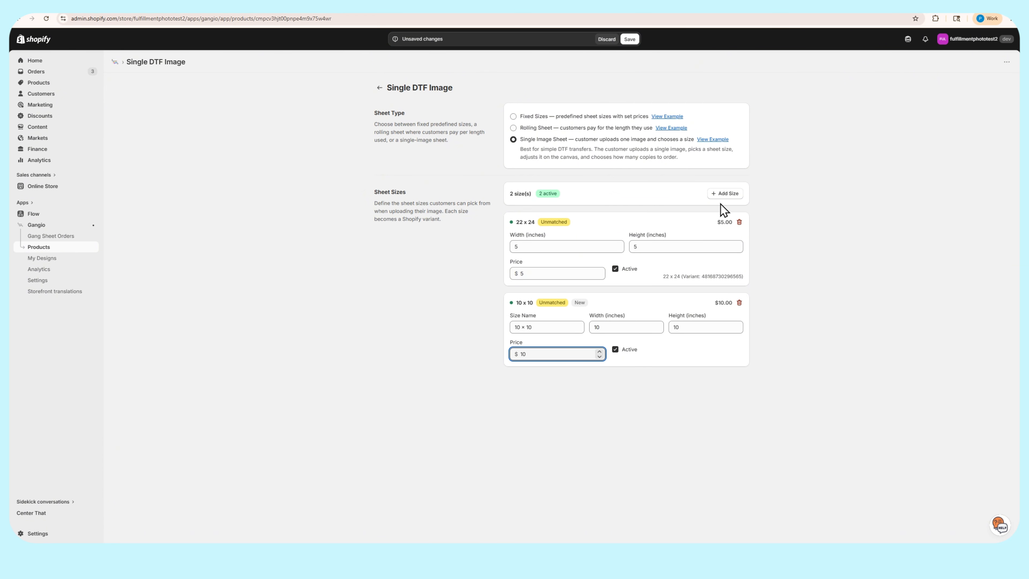
Add a 13 x 13 inch sheet size priced at $15 and save the Single DTF Image configuration
click(725, 194)
double_click(624, 408)
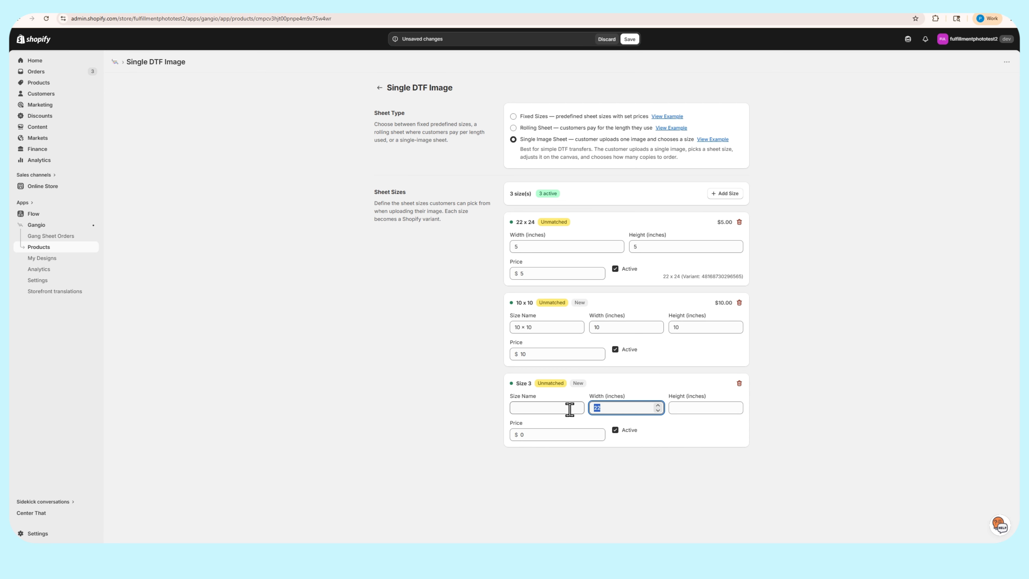
text(13)
click(688, 409)
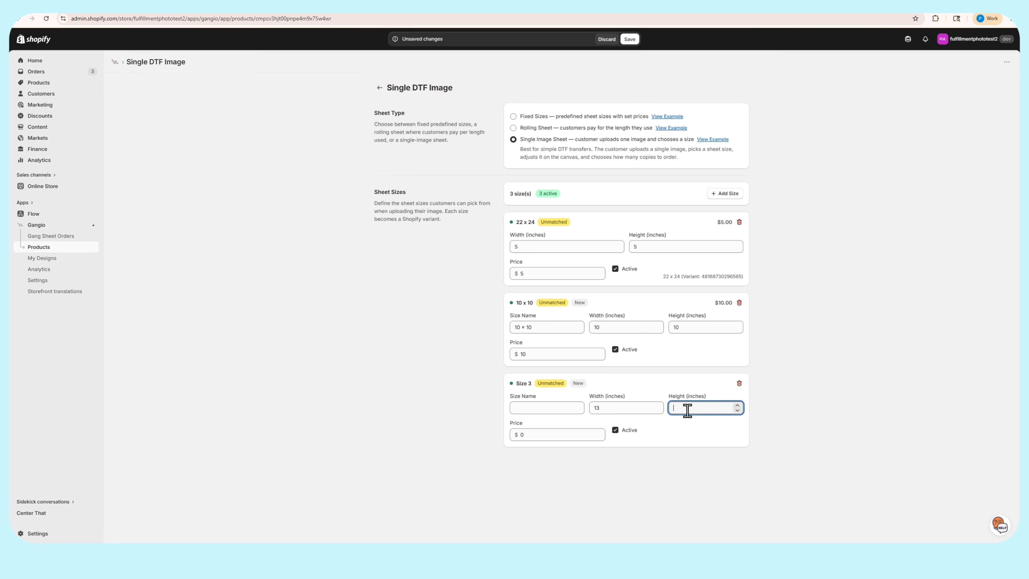
text(3 × 13)
click(556, 433)
text(15)
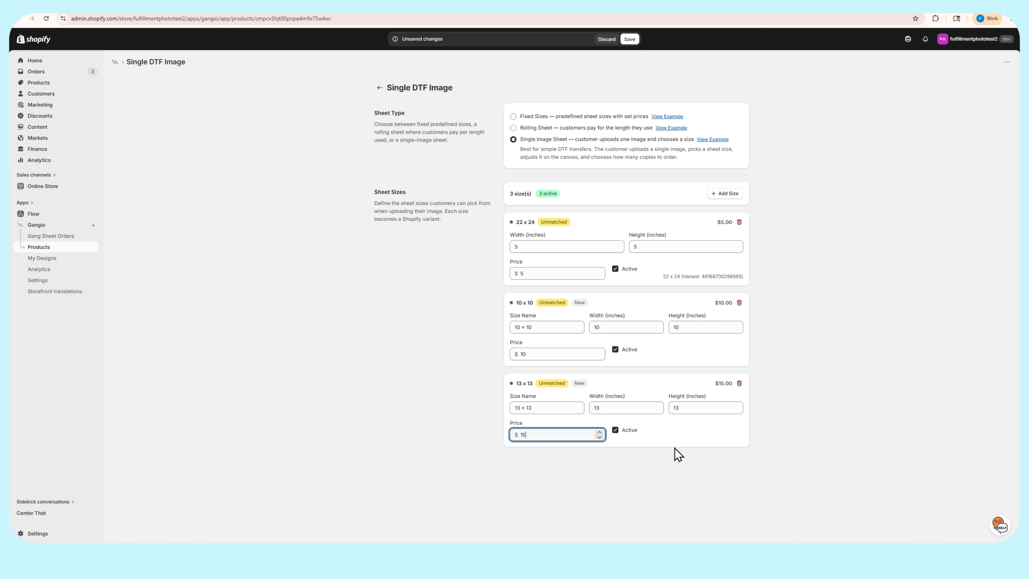
click(663, 470)
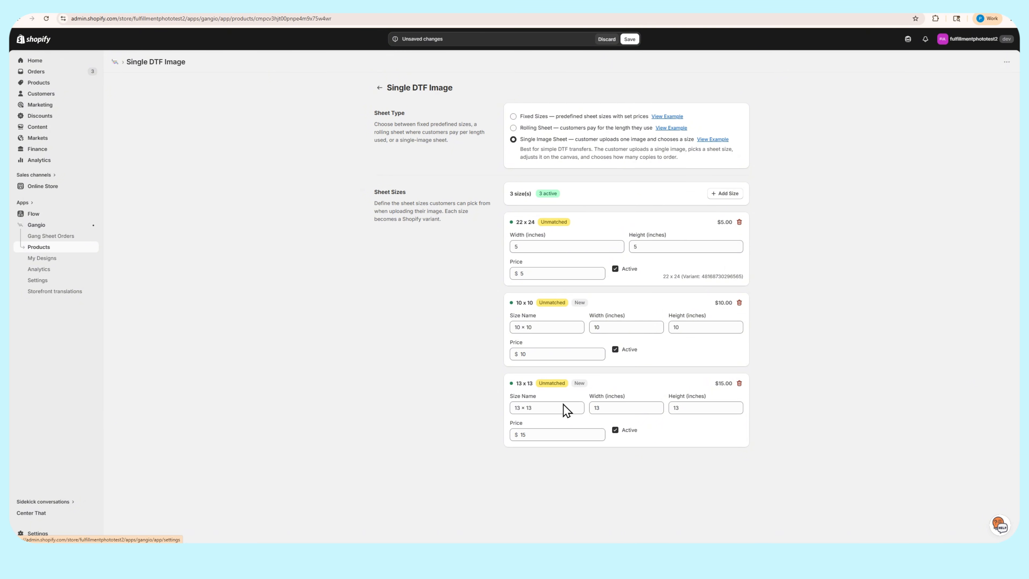
click(629, 40)
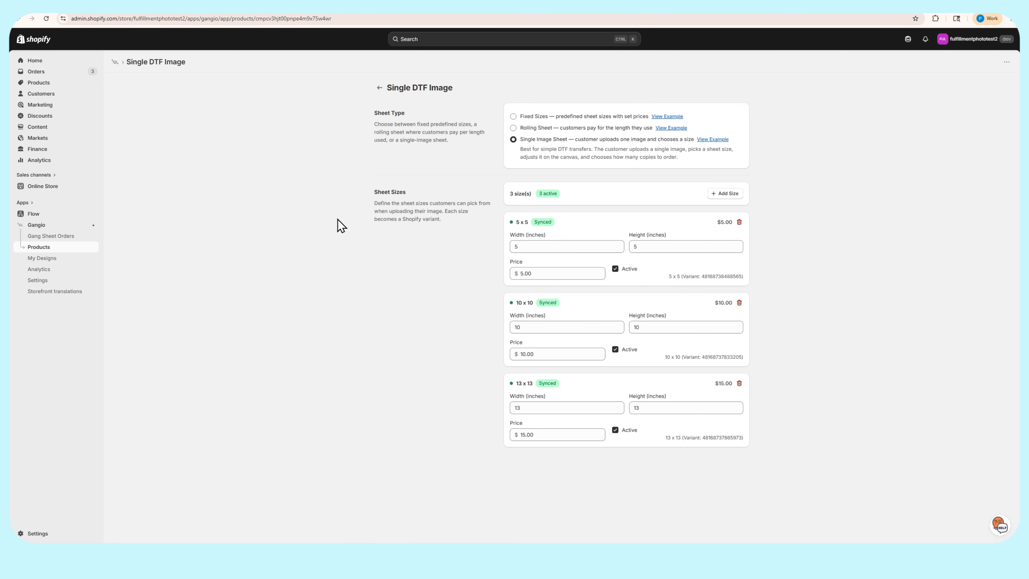
Create a product template named "Single Image DTF" in the test-data theme, based on gang-sheet-by-size
click(43, 186)
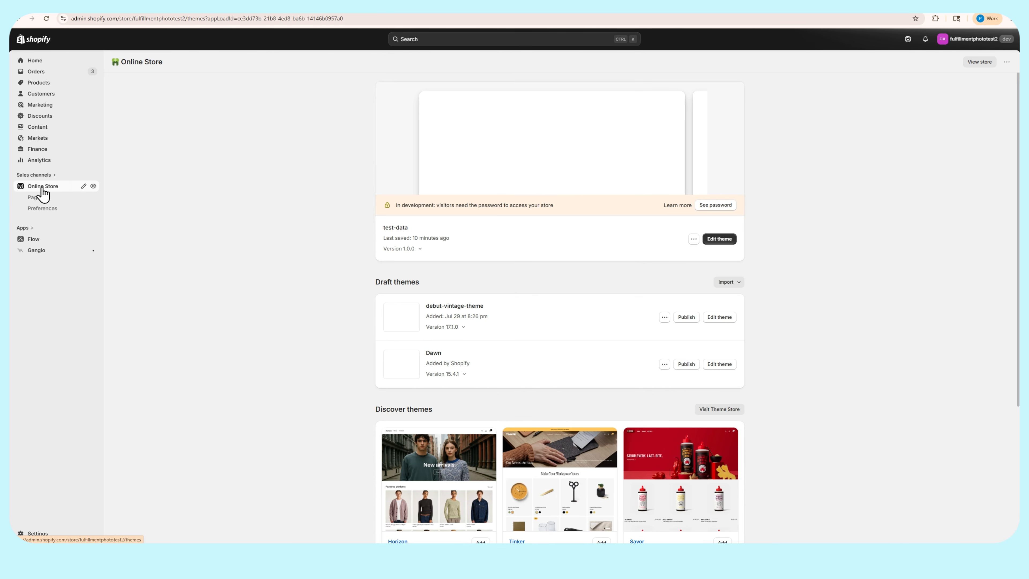
click(725, 239)
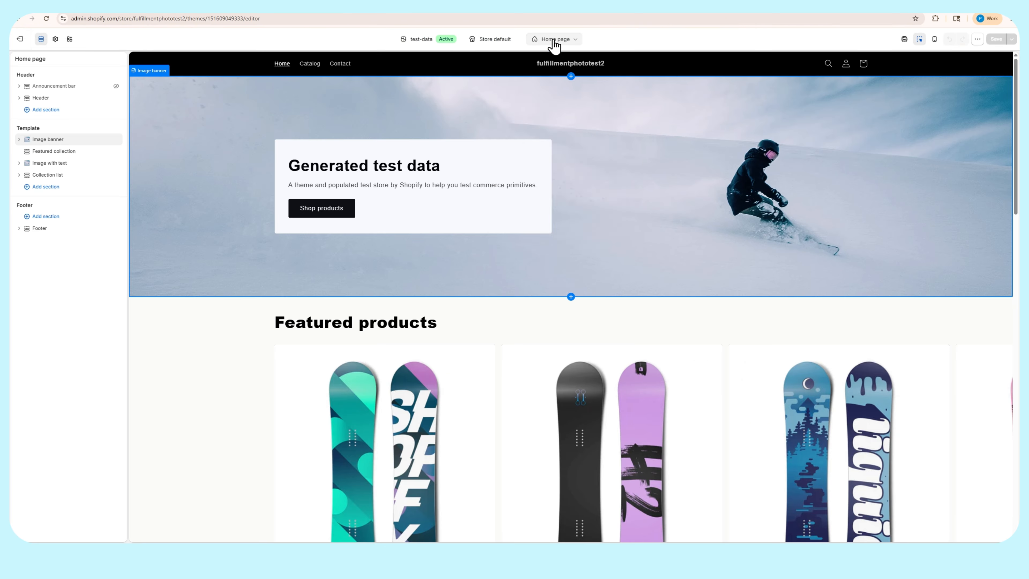
click(553, 39)
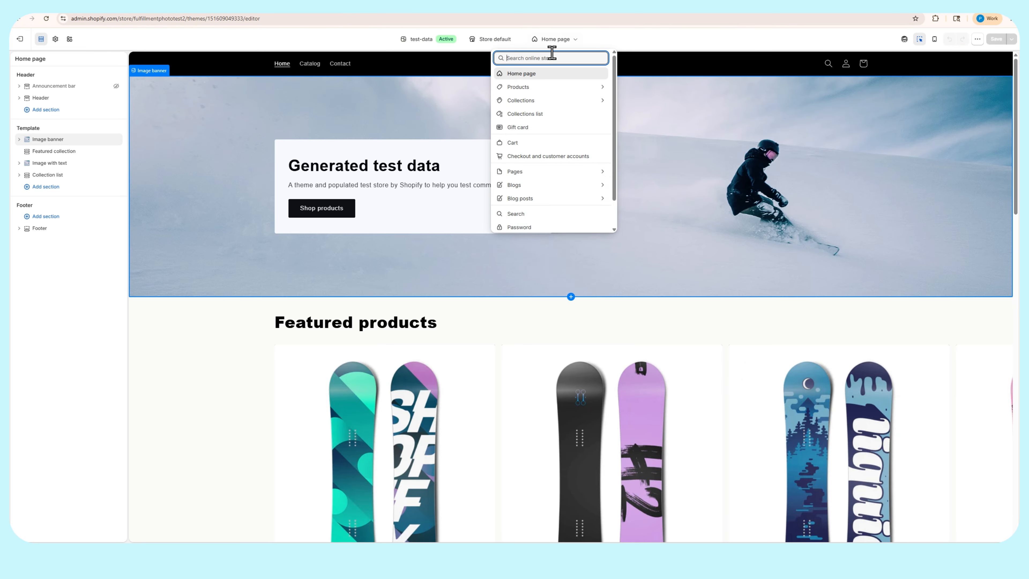
click(542, 86)
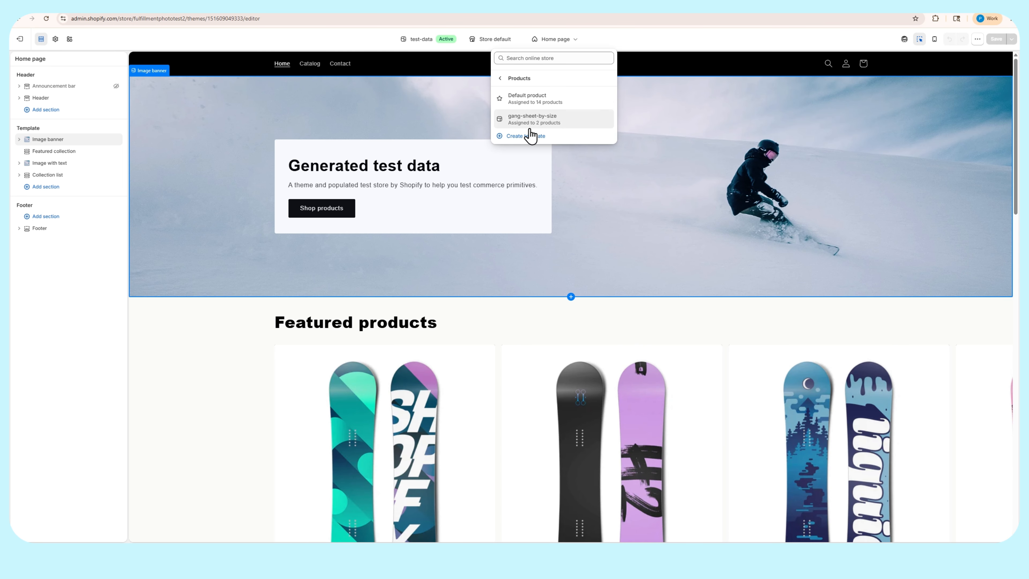
click(517, 138)
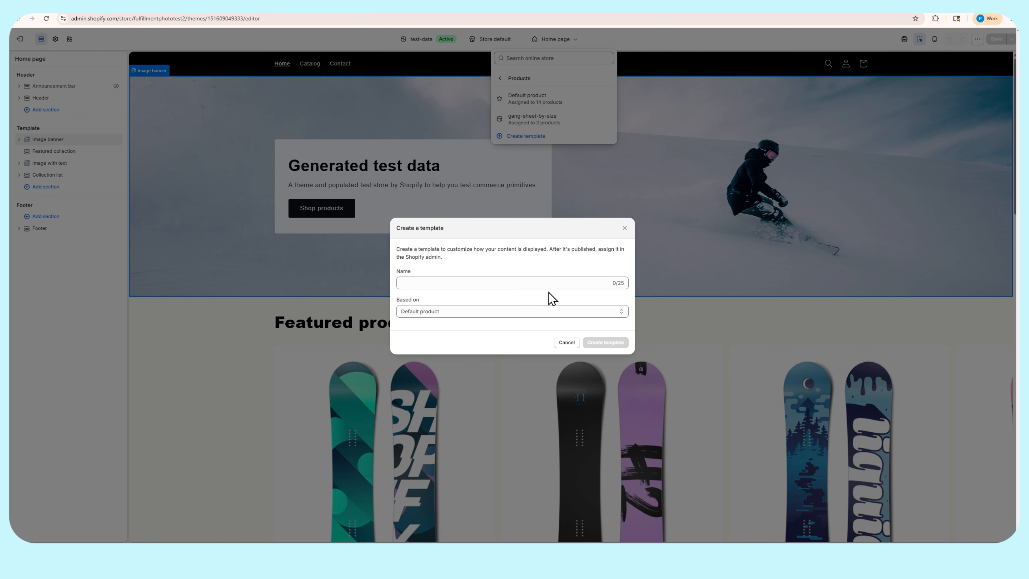
click(552, 282)
text(Single Image DTF)
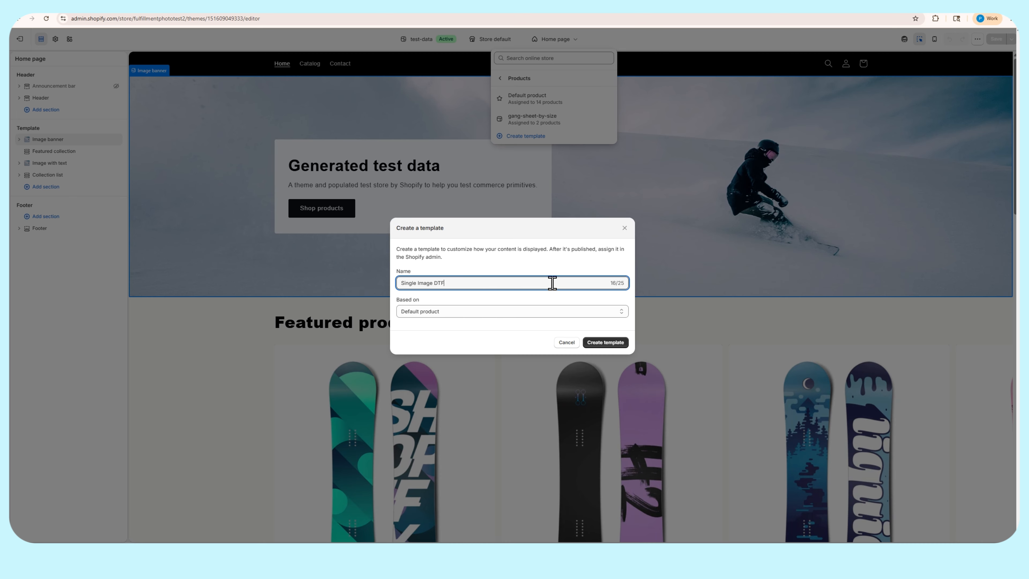
click(543, 314)
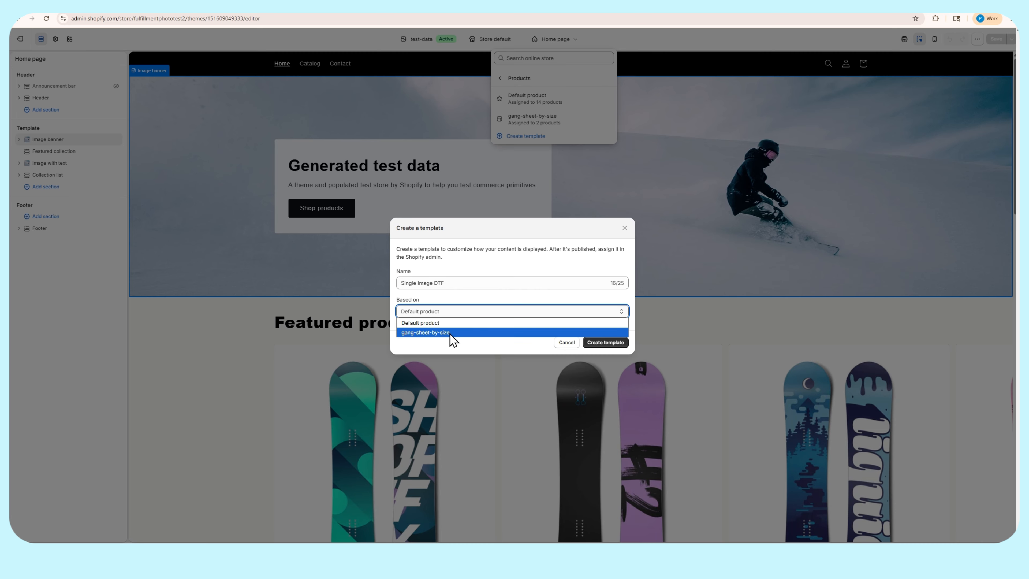
click(425, 332)
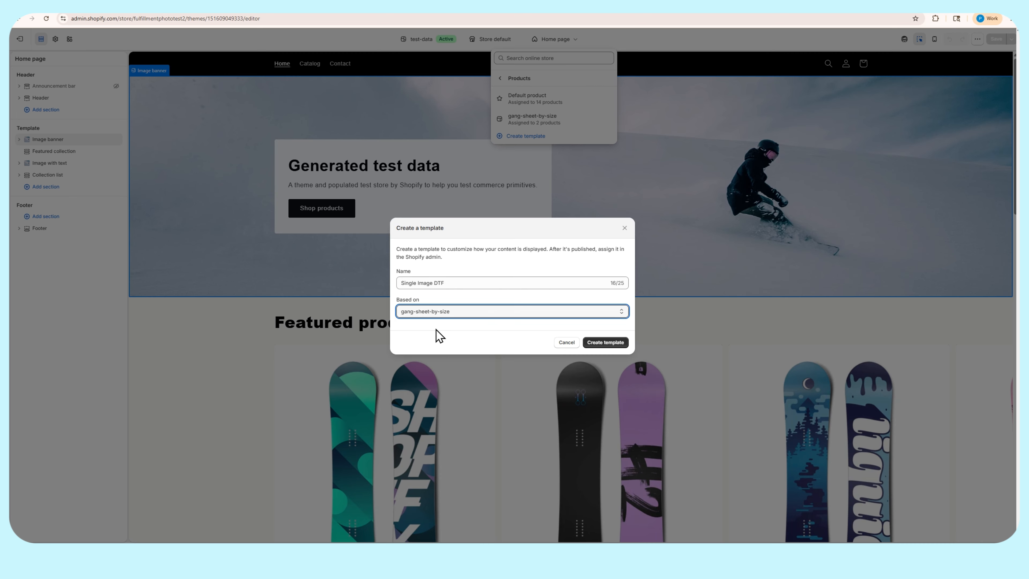
click(622, 341)
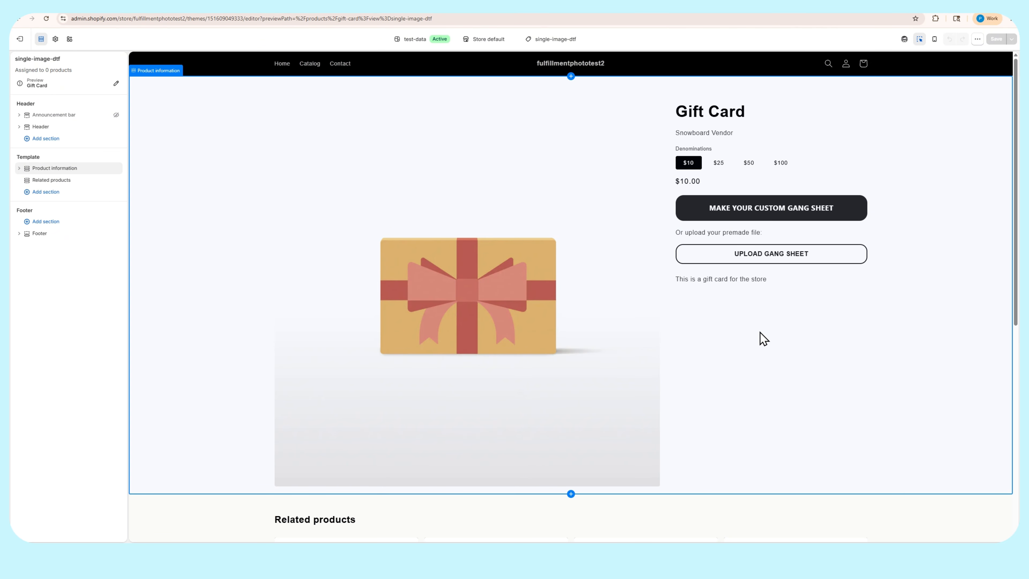
Remove the Build It Button and Upload Gang Sheet Button blocks from the single-image-dtf template
scroll(689, 436, down, 3)
scroll(770, 365, up, 3)
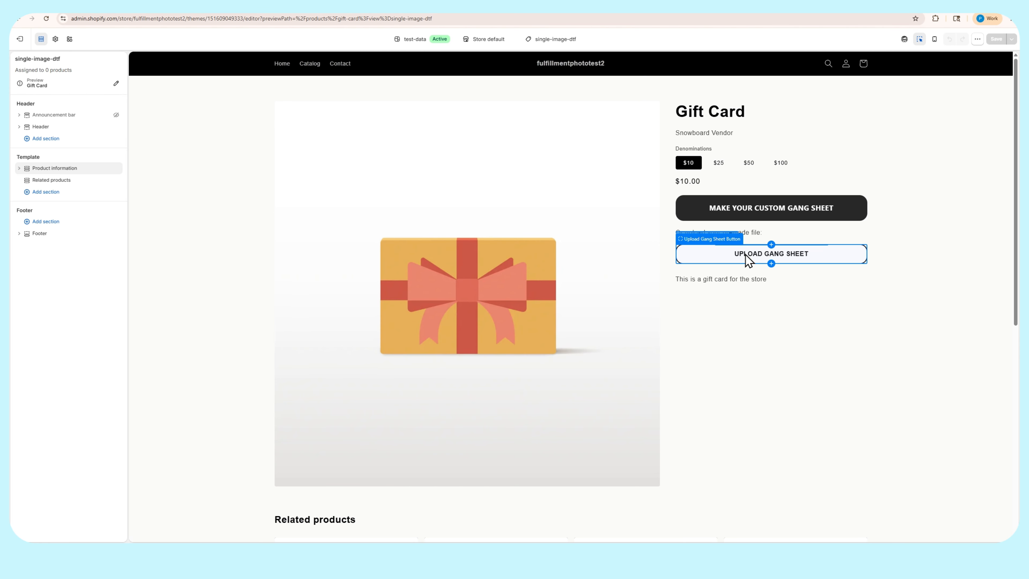
click(689, 219)
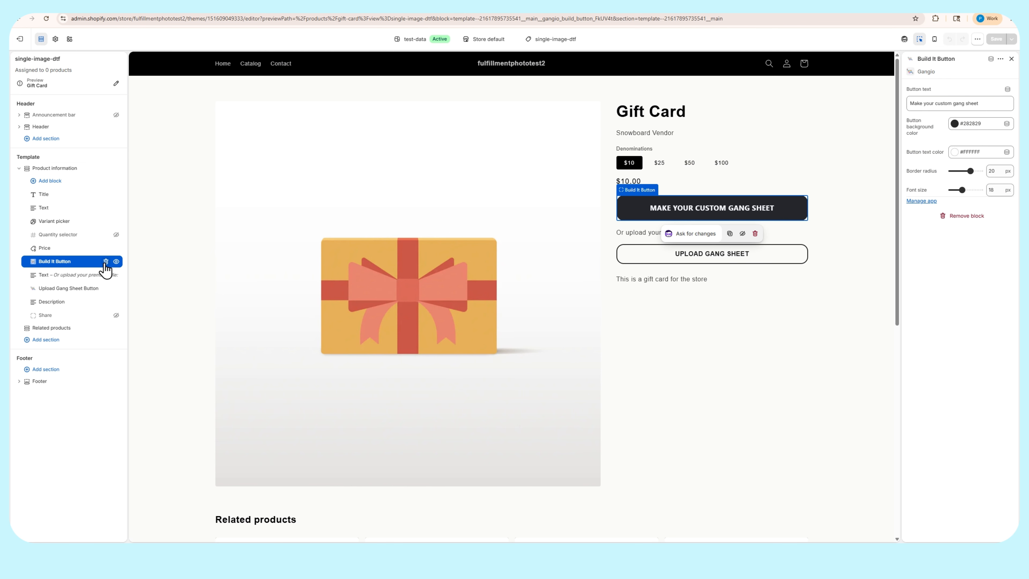
click(106, 262)
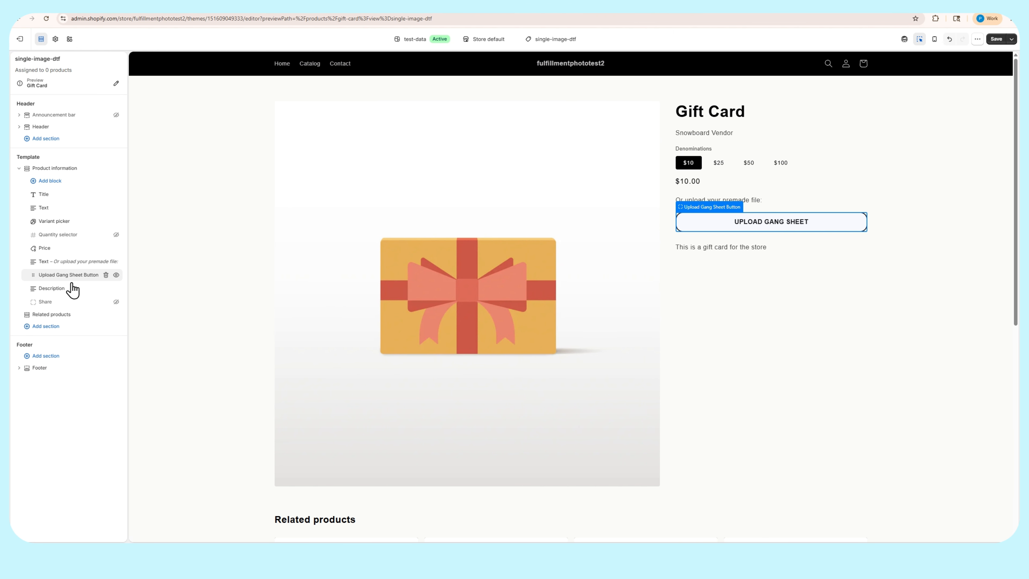
click(106, 275)
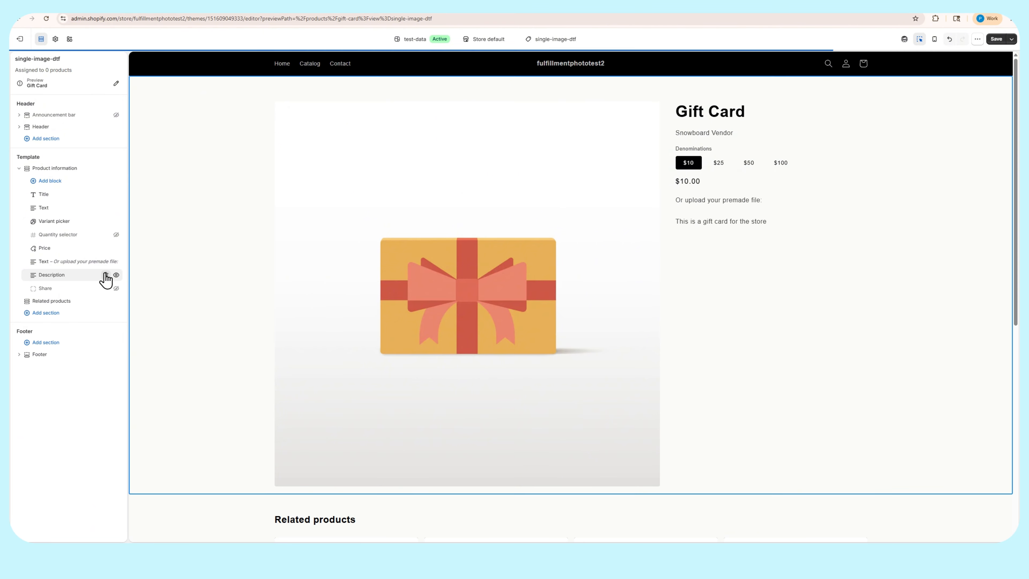
Add Gangio's Upload Image Button (Single Image Sheet) block below Price and remove the "Or upload your premade file:" text block
click(50, 181)
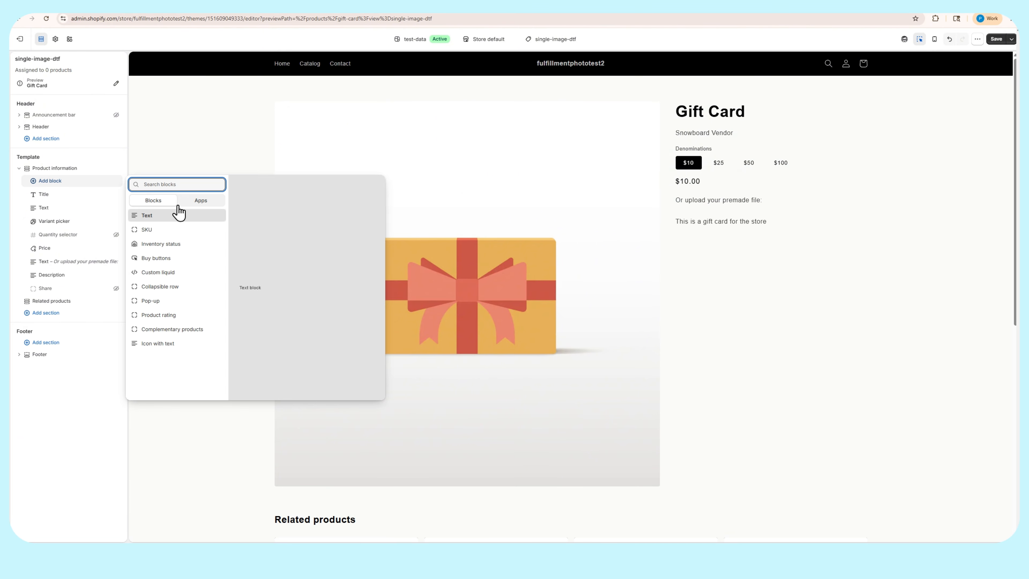
click(202, 204)
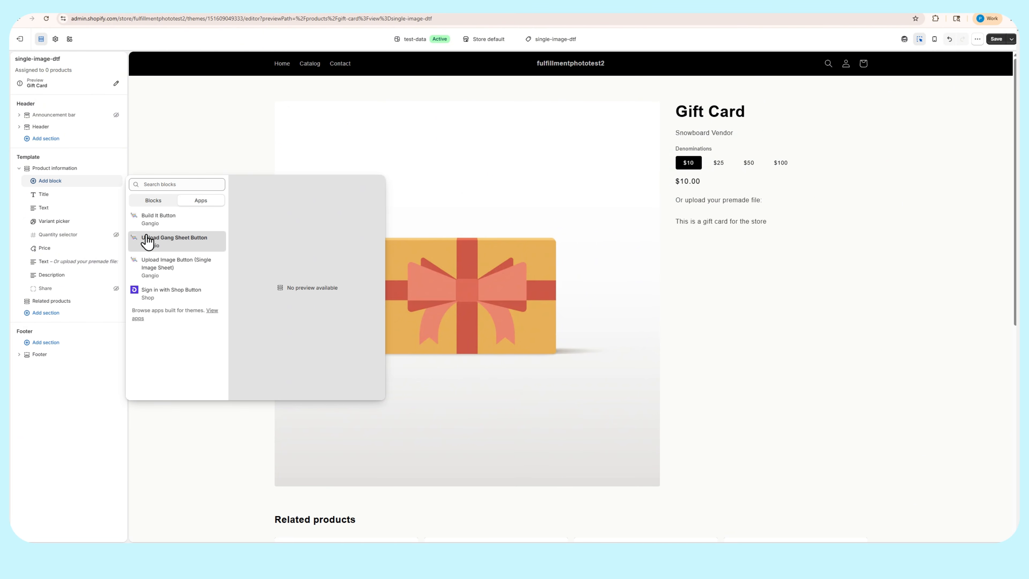
click(153, 267)
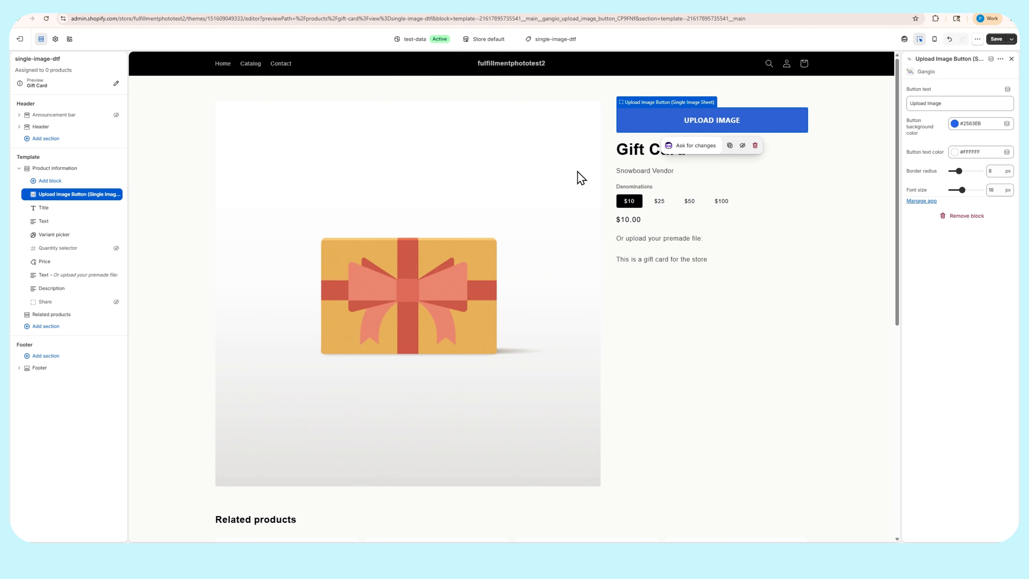
drag(41, 197, 38, 266)
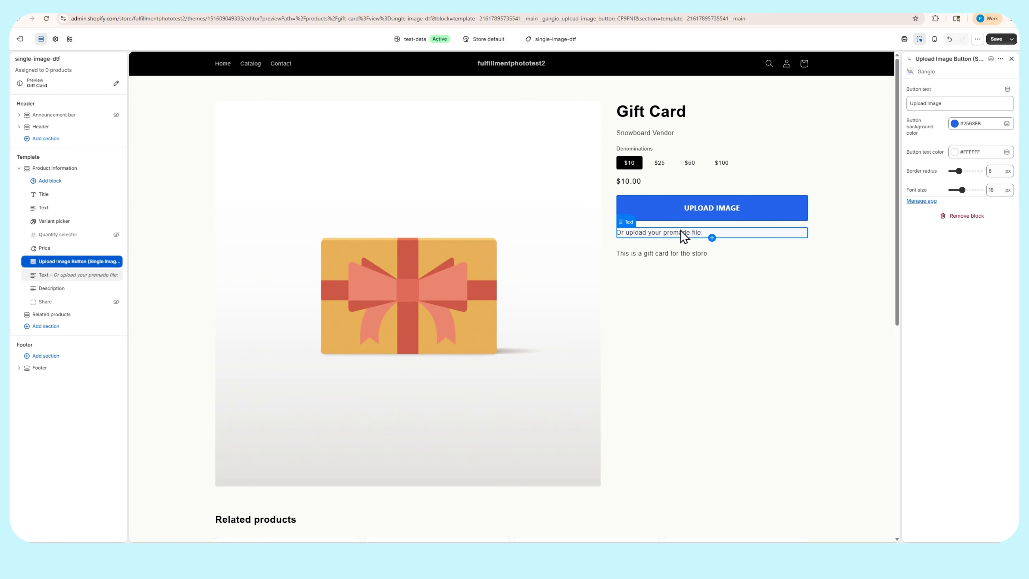
click(659, 237)
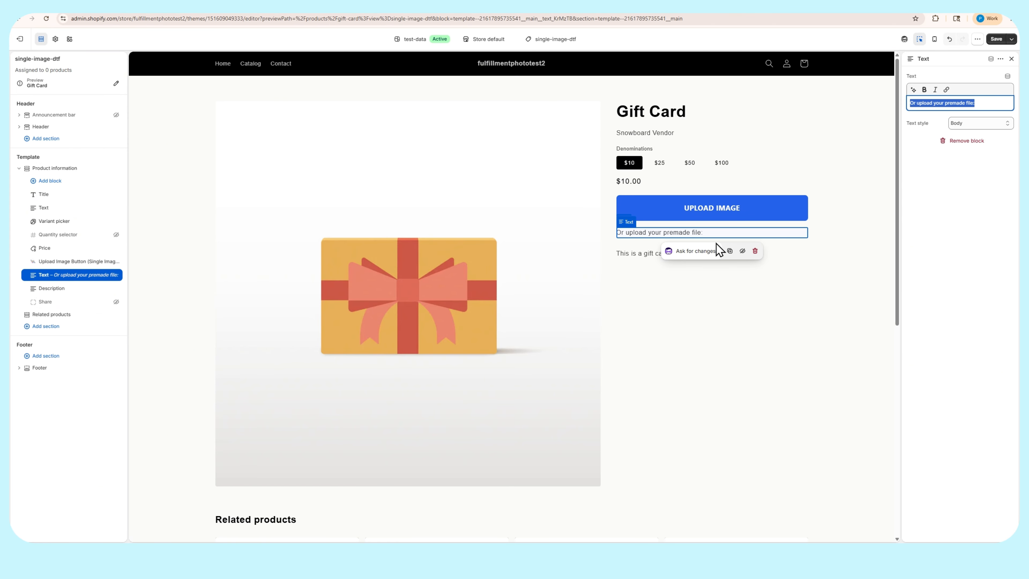
click(757, 257)
Give the upload image button a black background and rounder corners, and unhide the Quantity selector block
drag(942, 199, 975, 171)
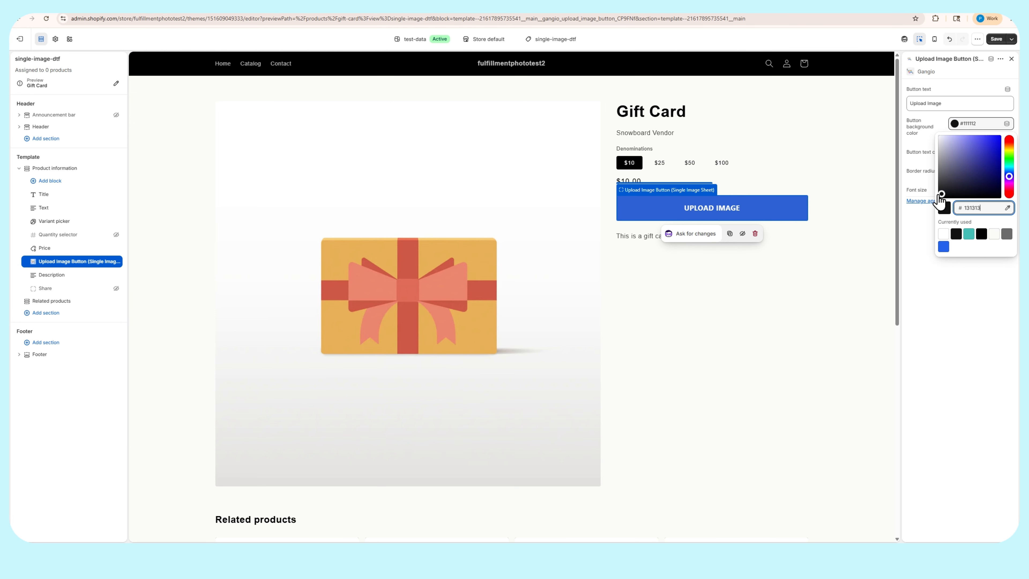
click(906, 246)
click(757, 272)
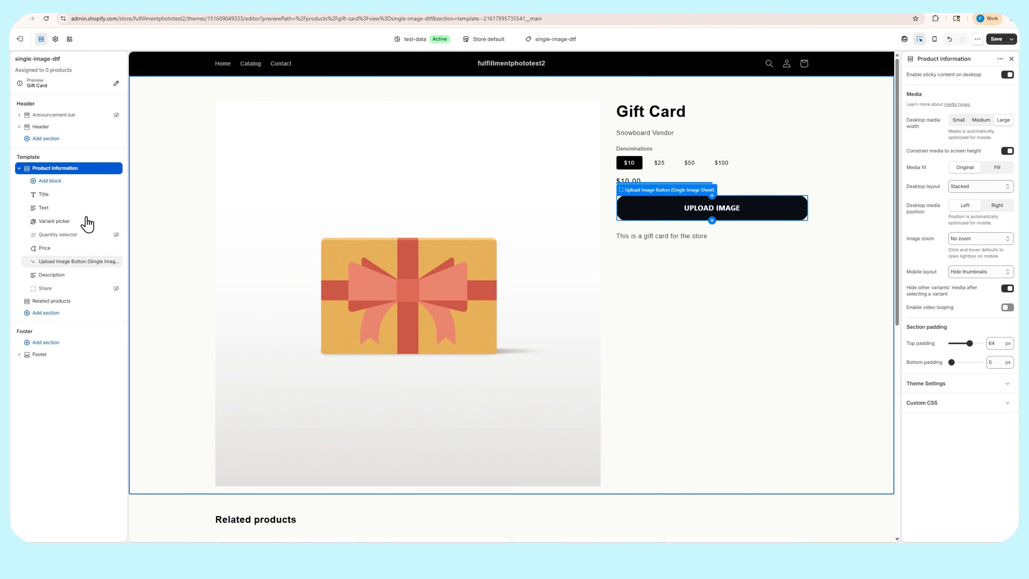
click(116, 235)
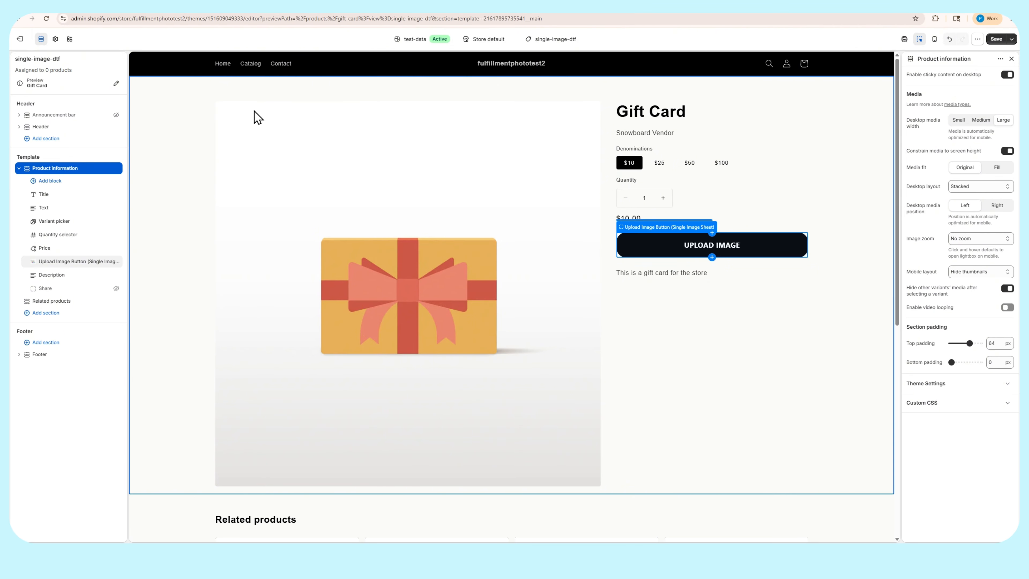
Switch the template preview to the Single DTF Image product and save the single-image-dtf template
click(104, 86)
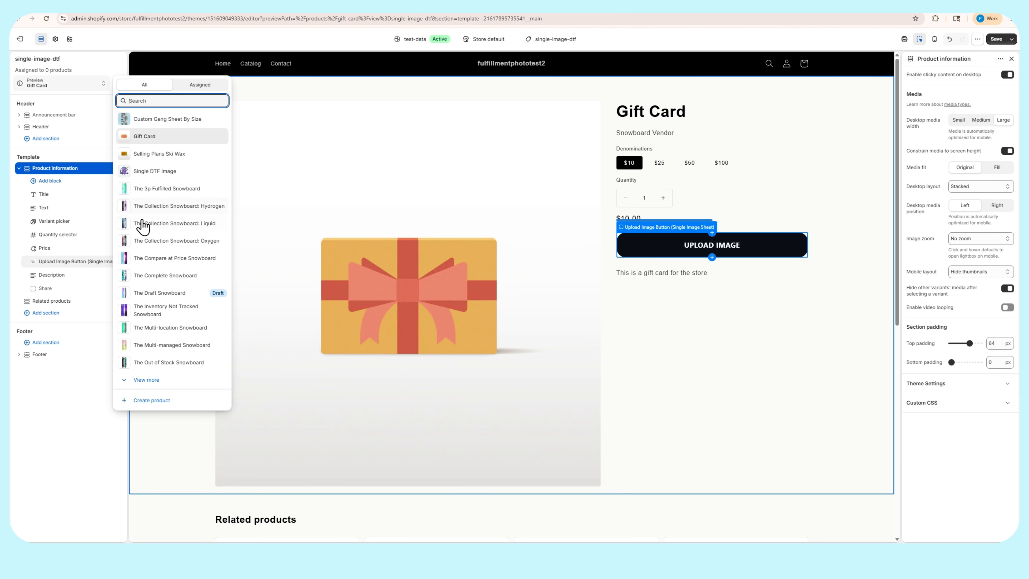
click(156, 172)
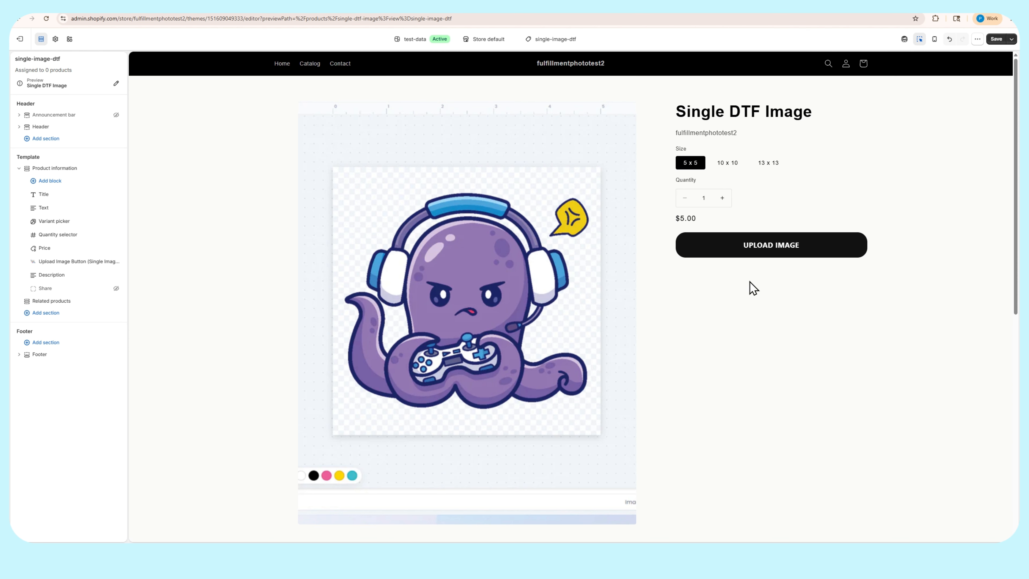
scroll(586, 316, down, 3)
scroll(607, 332, up, 3)
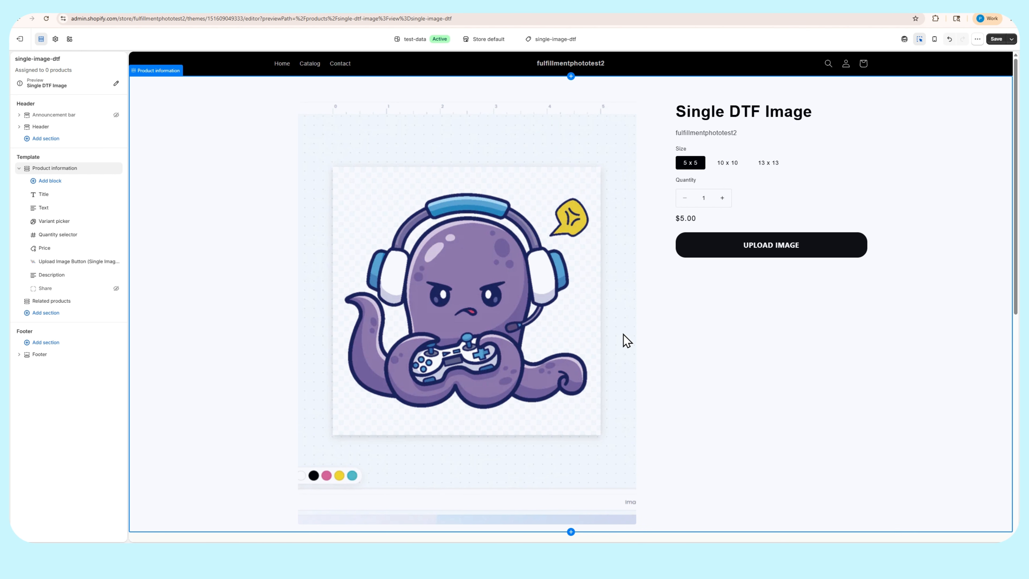
click(997, 40)
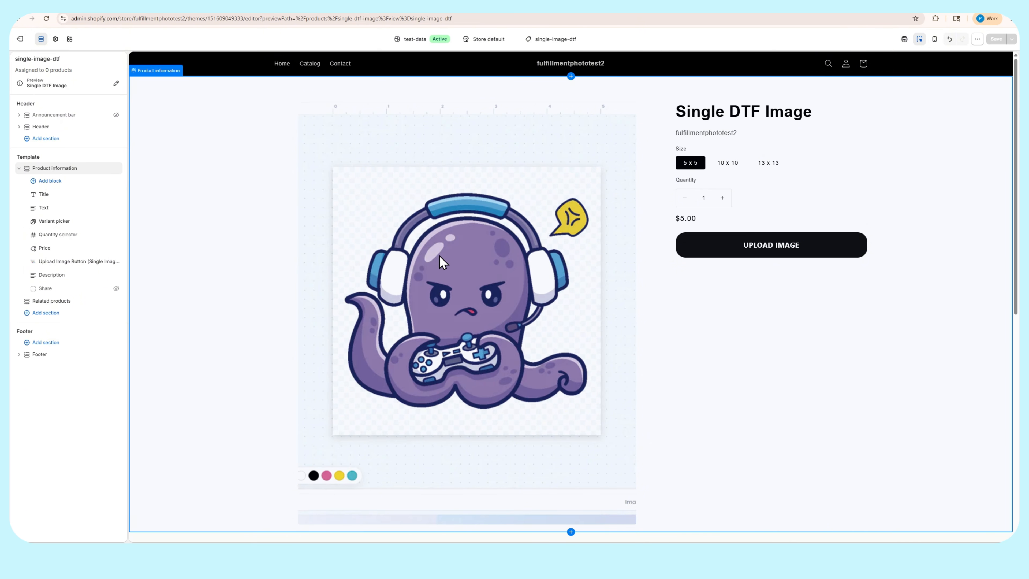
Reload the Single DTF Image product in the admin, assign it the single-image-dtf theme template, and save the product
click(69, 7)
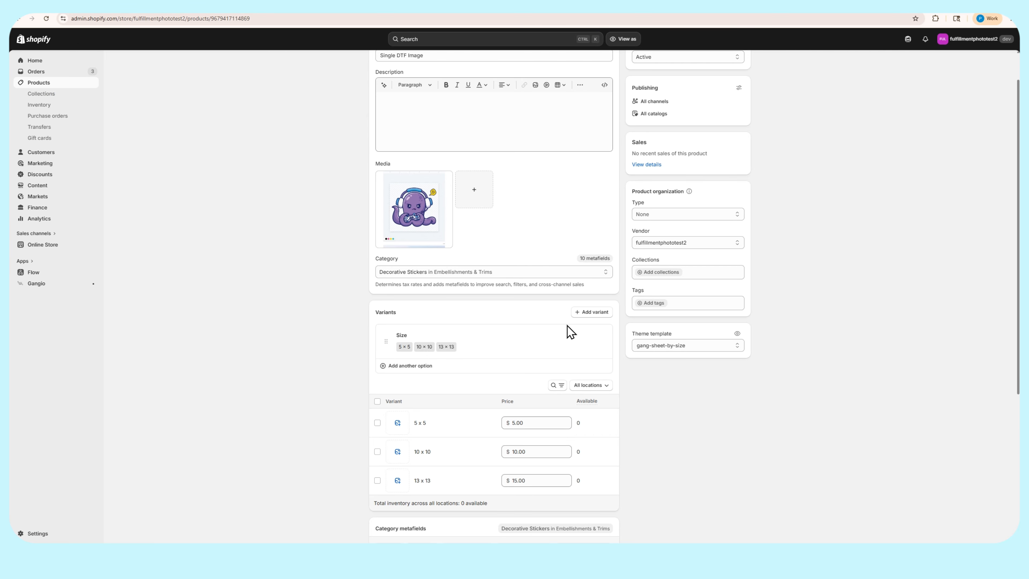
click(680, 346)
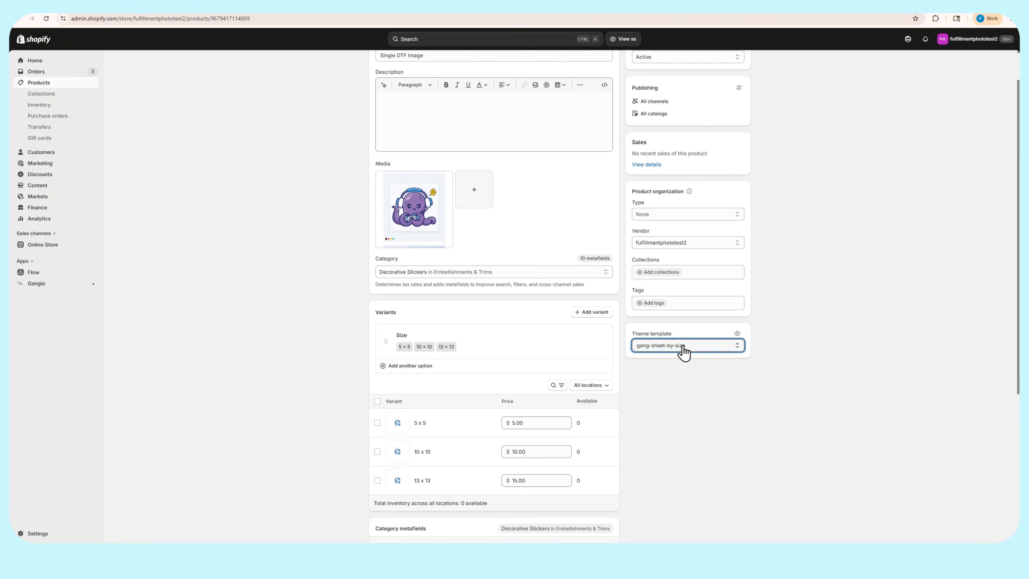
click(46, 18)
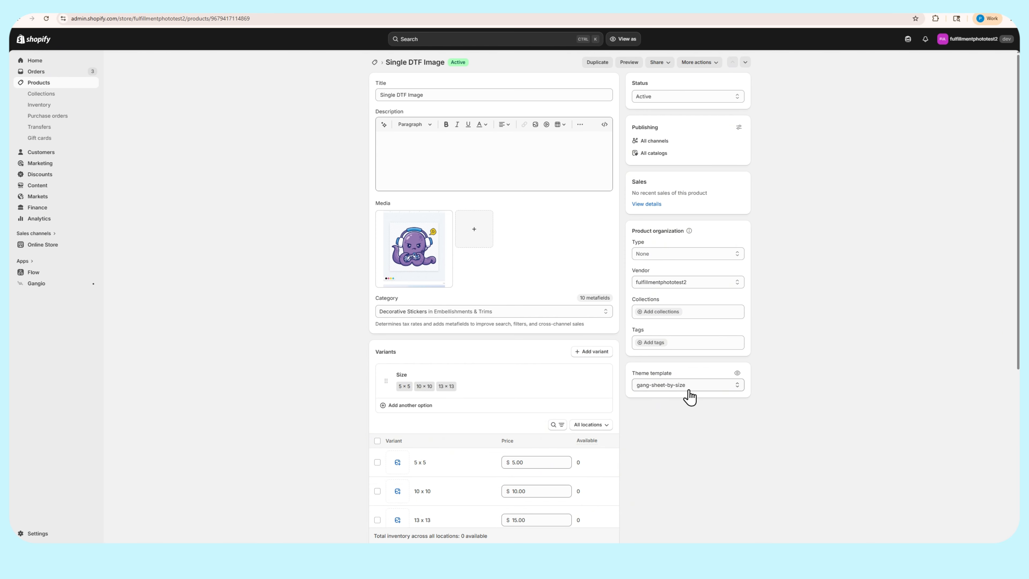
click(688, 392)
click(655, 417)
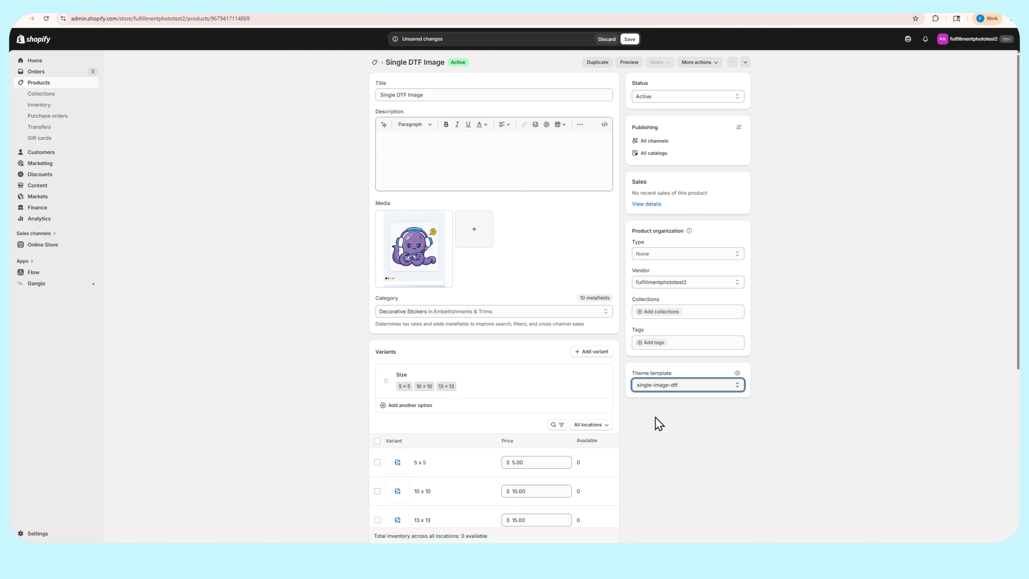
click(627, 39)
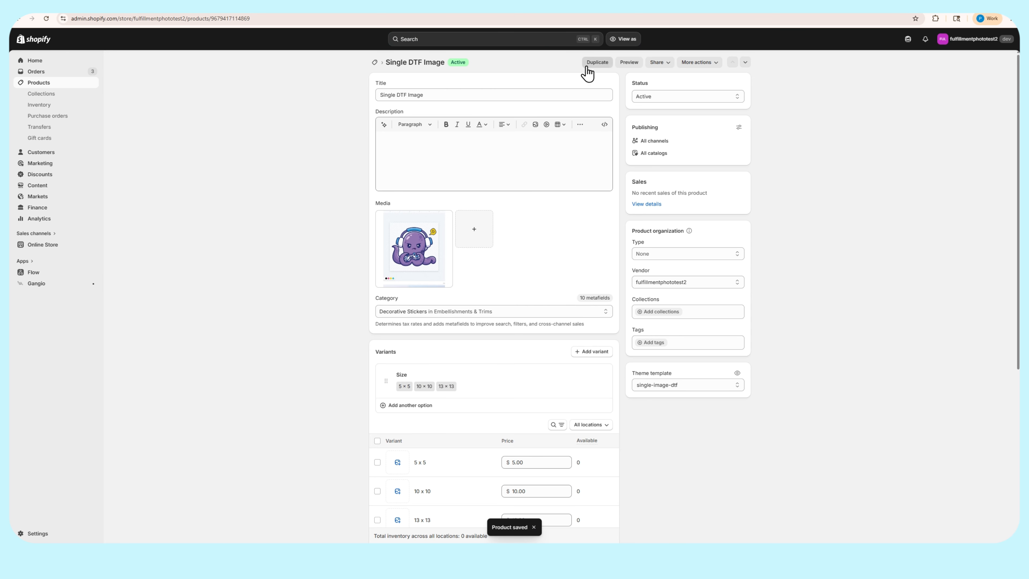
Open the Single DTF Image product from the refreshed storefront catalog and launch its image upload builder
click(164, 3)
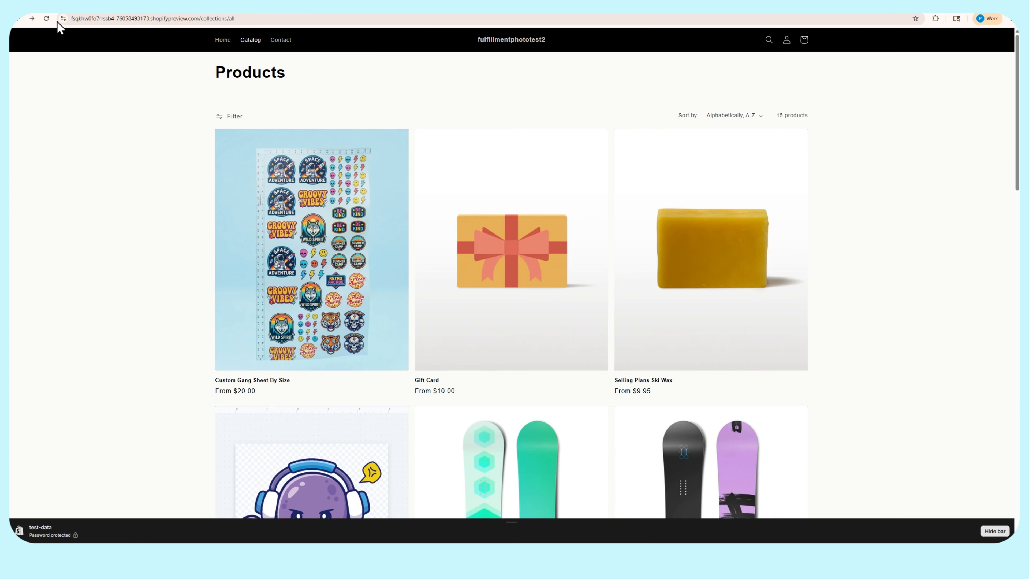
click(46, 22)
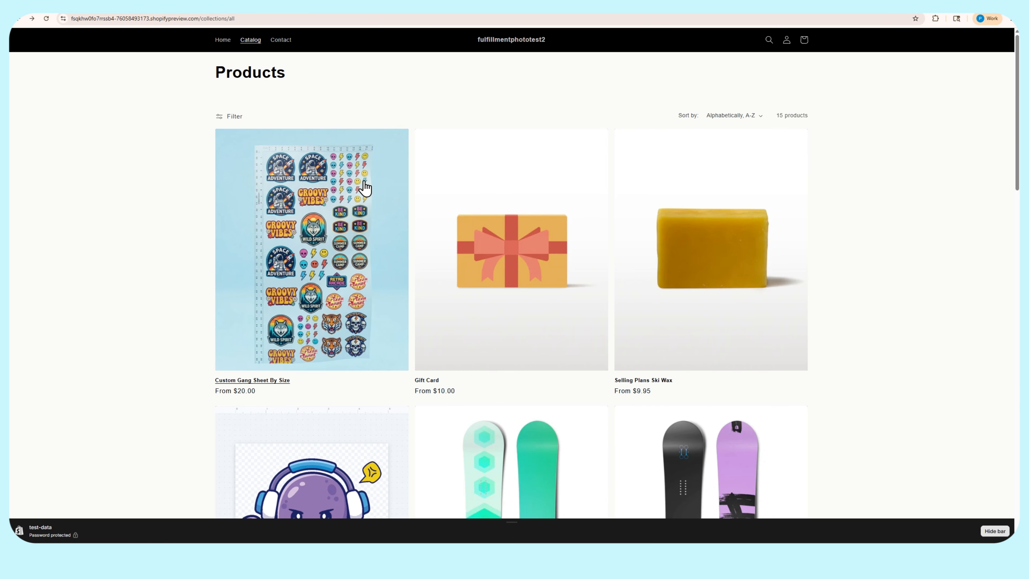
scroll(359, 187, down, 5)
click(316, 300)
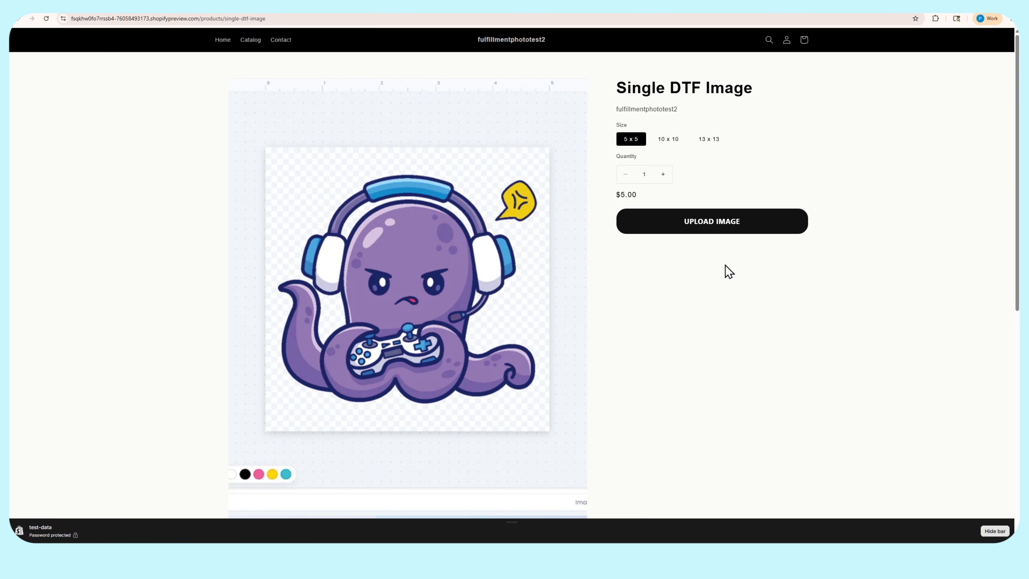
click(711, 225)
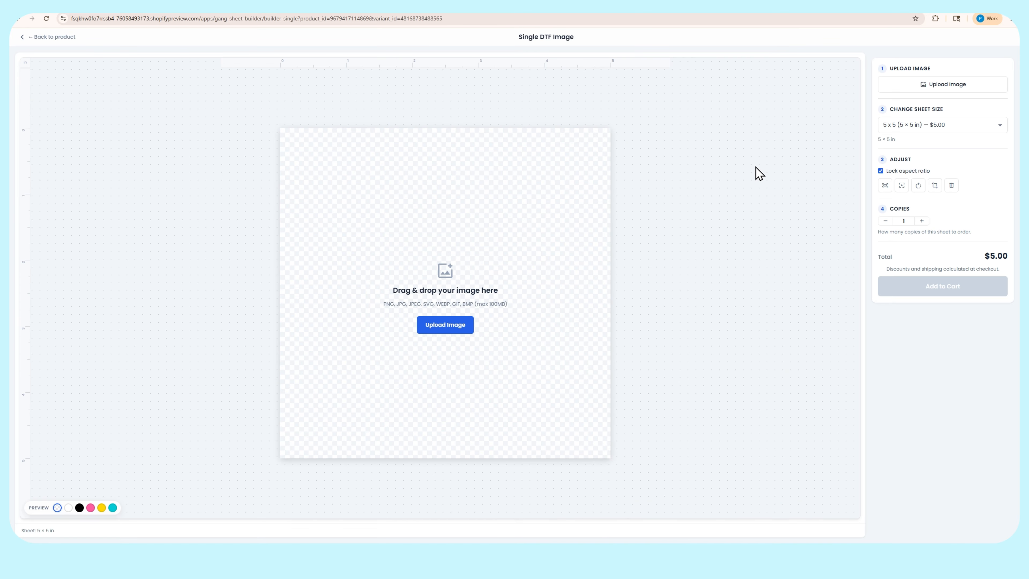
Change the sheet size in the single-image builder to 13 x 13 in
click(944, 126)
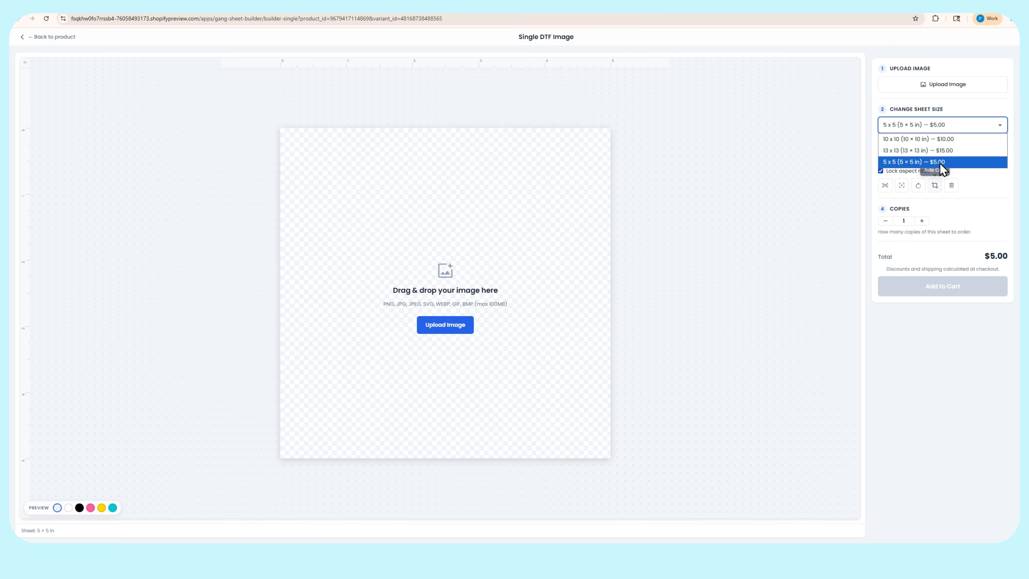
click(952, 152)
click(707, 210)
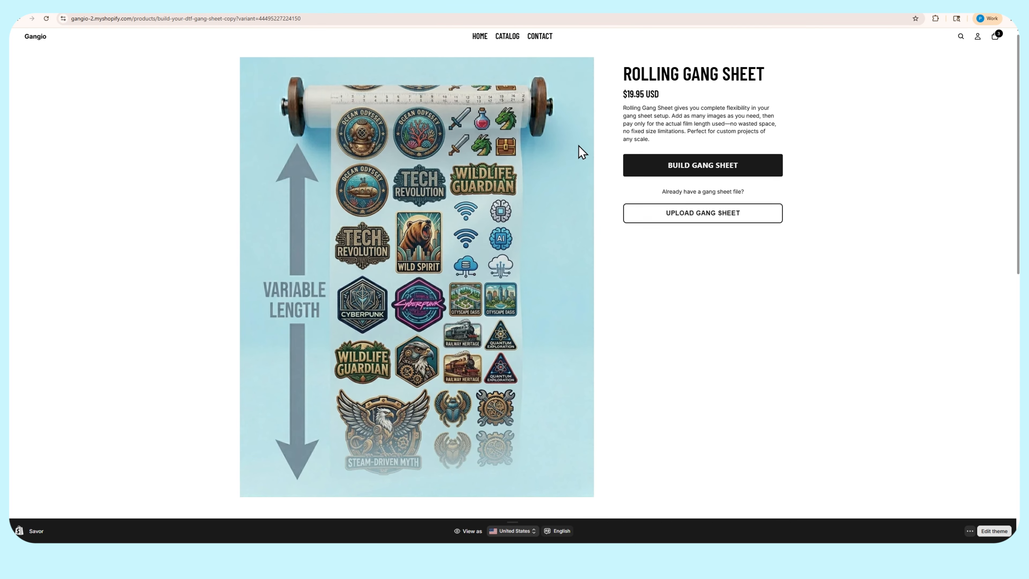
Open the Single DTF Sheets product in the Gangio demo store and try its 7 × 7, 9 × 9 and 11 × 11 inch sizes
scroll(579, 152, down, 6)
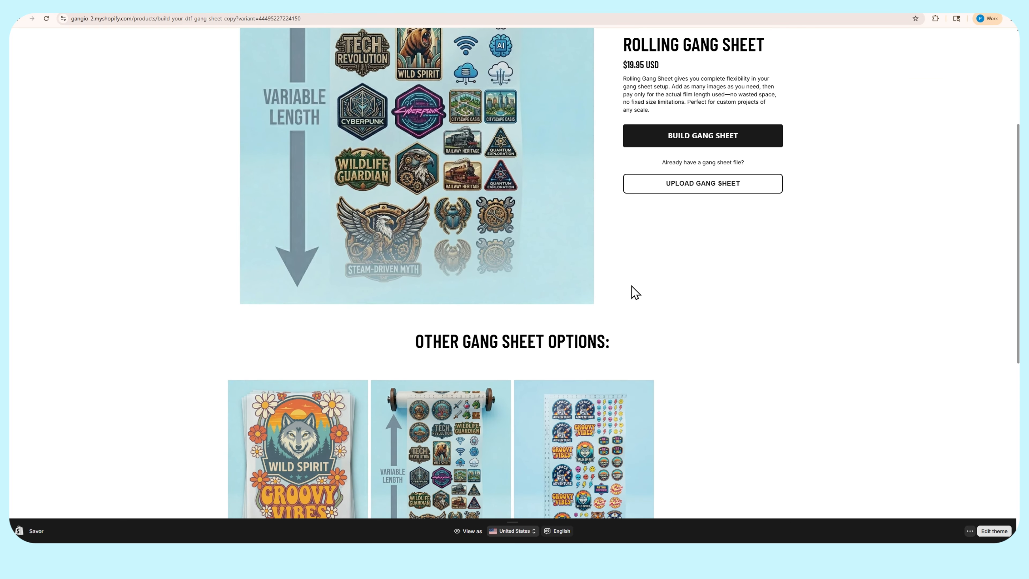
scroll(448, 368, down, 2)
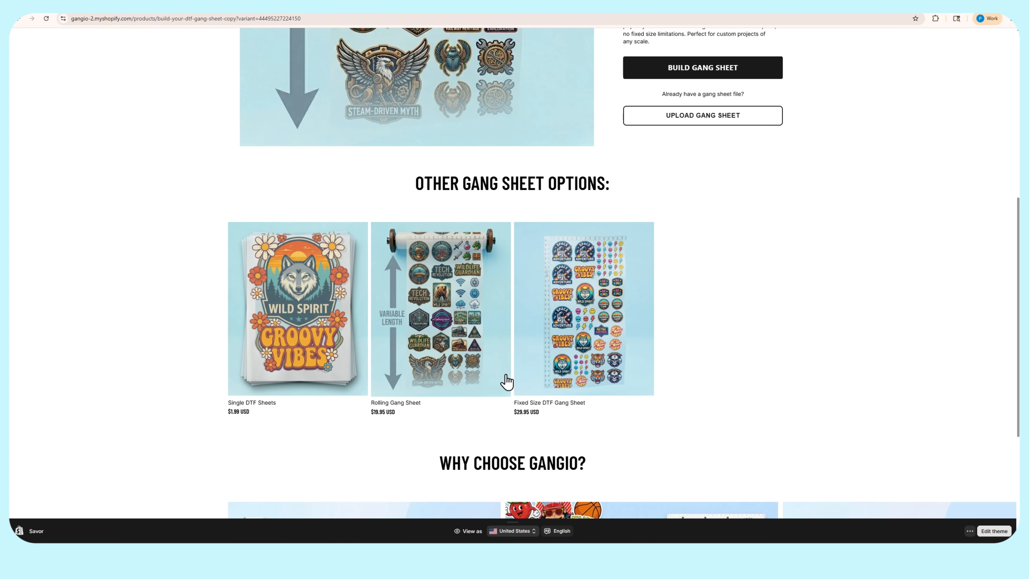
click(291, 355)
click(725, 186)
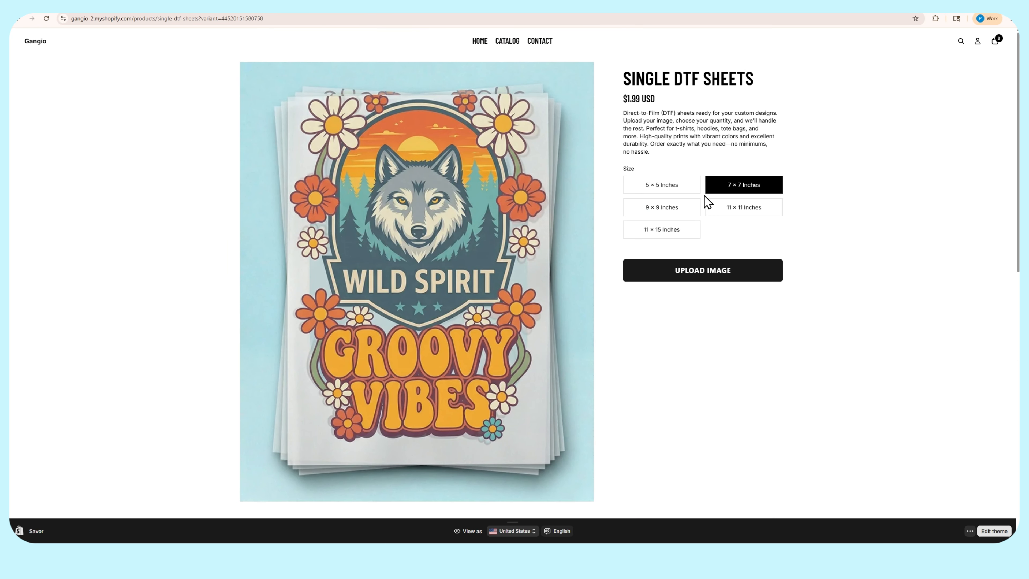
click(690, 206)
click(748, 209)
scroll(618, 265, down, 1)
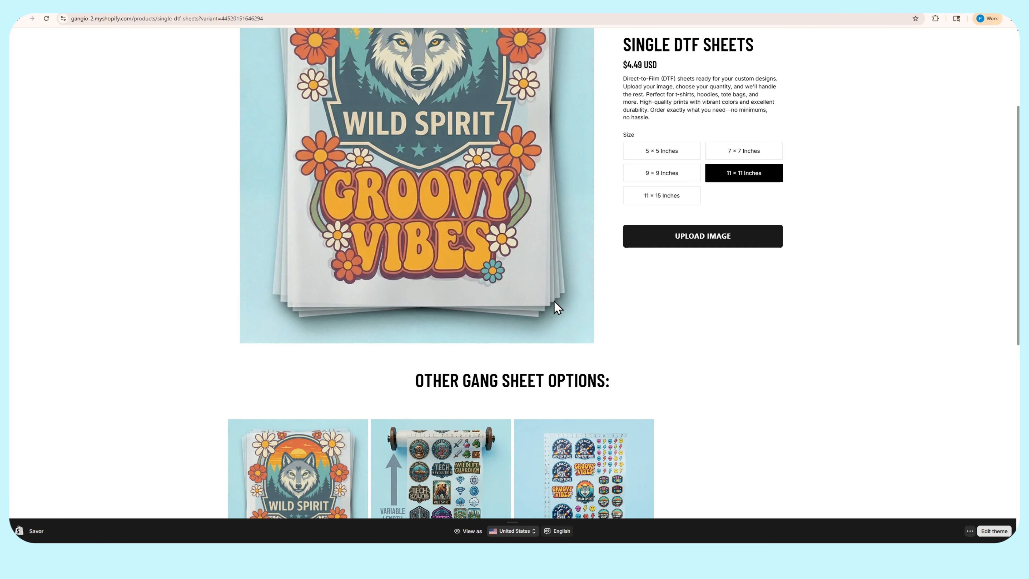
Examine the Rolling Gang Sheet and Fixed Size DTF Gang Sheet product pages in the Gangio demo store
scroll(433, 399, down, 1)
click(455, 401)
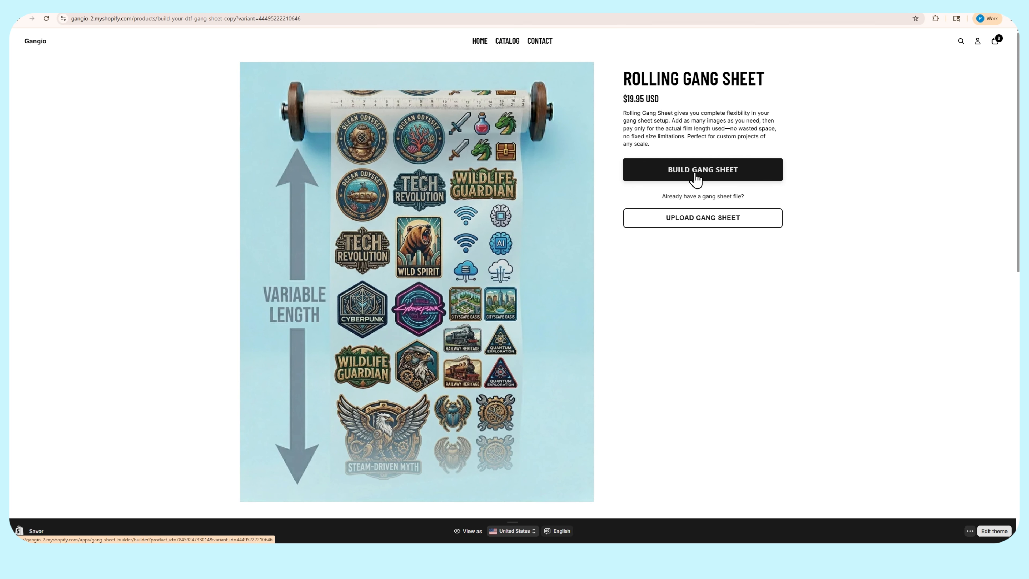
scroll(443, 387, down, 10)
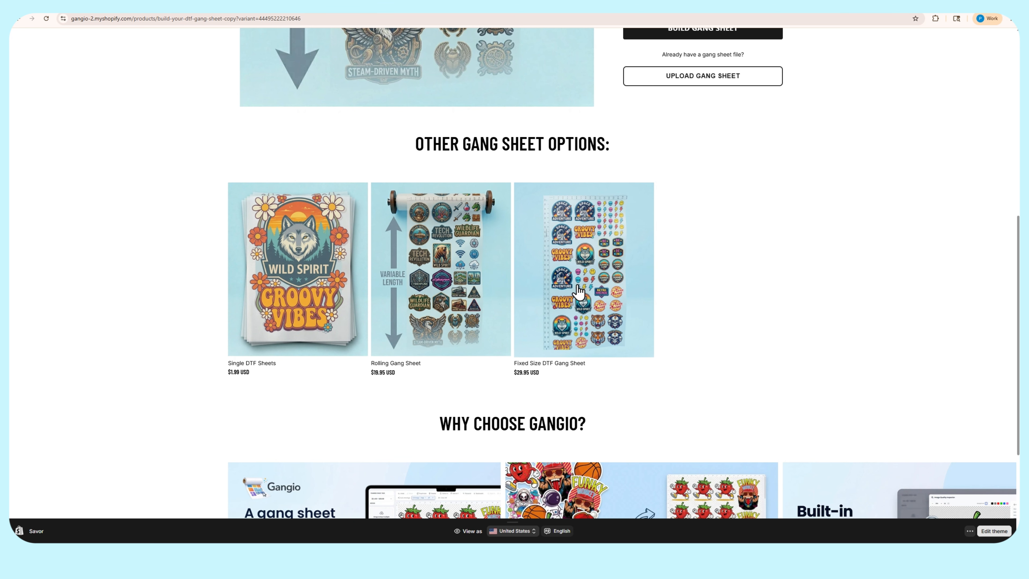
click(580, 291)
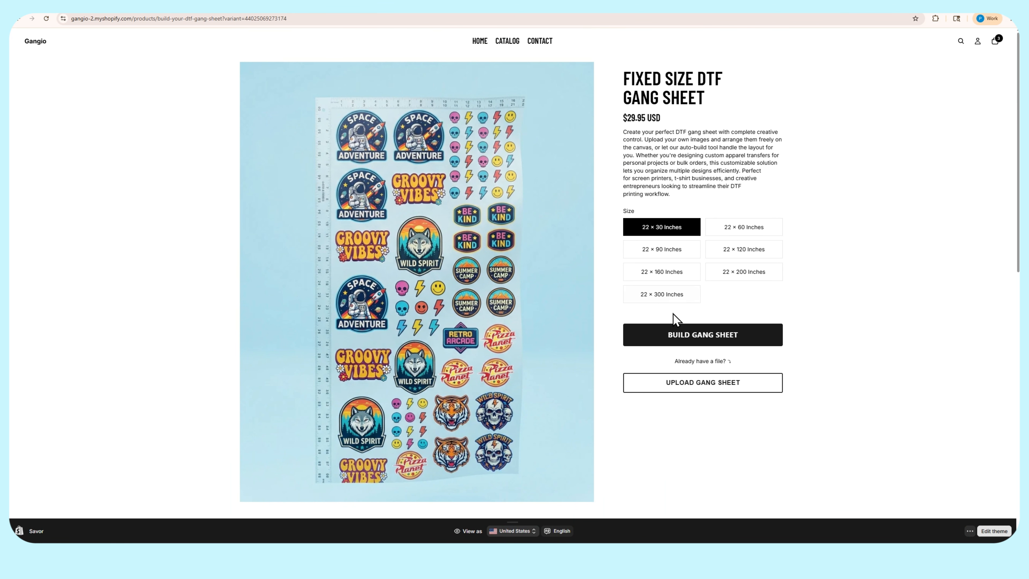
scroll(591, 186, down, 5)
scroll(634, 266, up, 5)
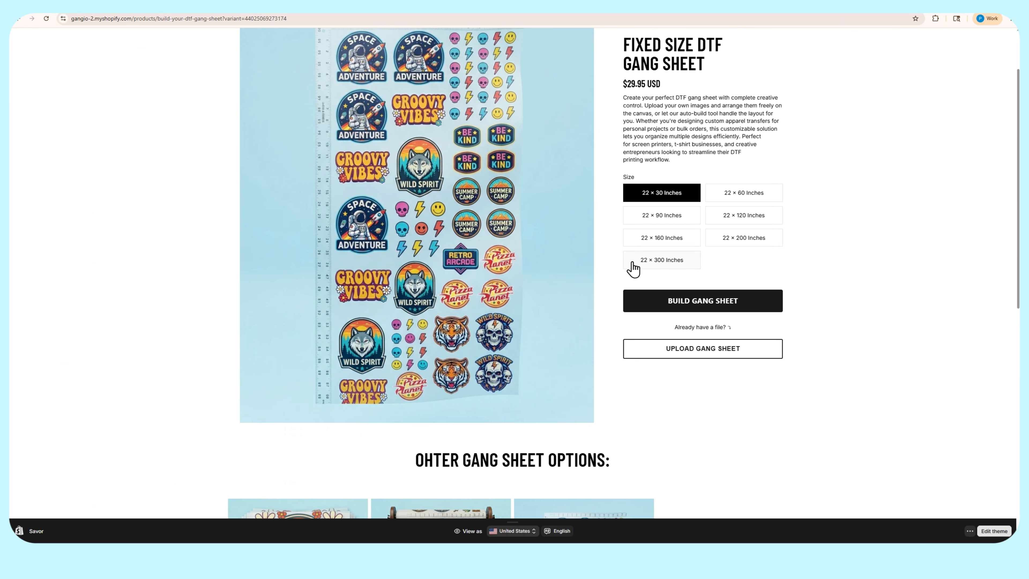
scroll(526, 275, down, 3)
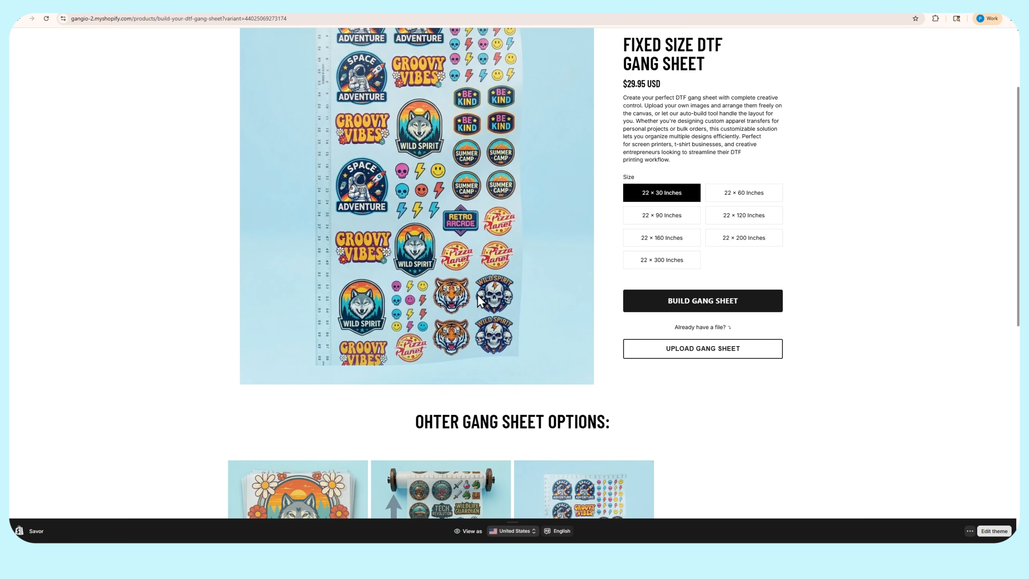
scroll(580, 233, up, 3)
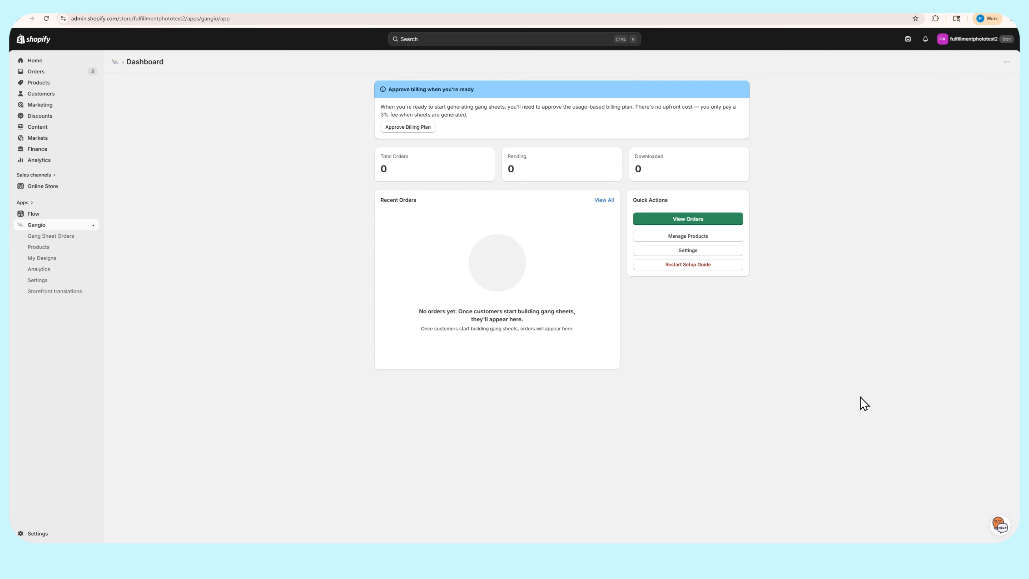
Open the support chat on the Gangio app dashboard
click(999, 525)
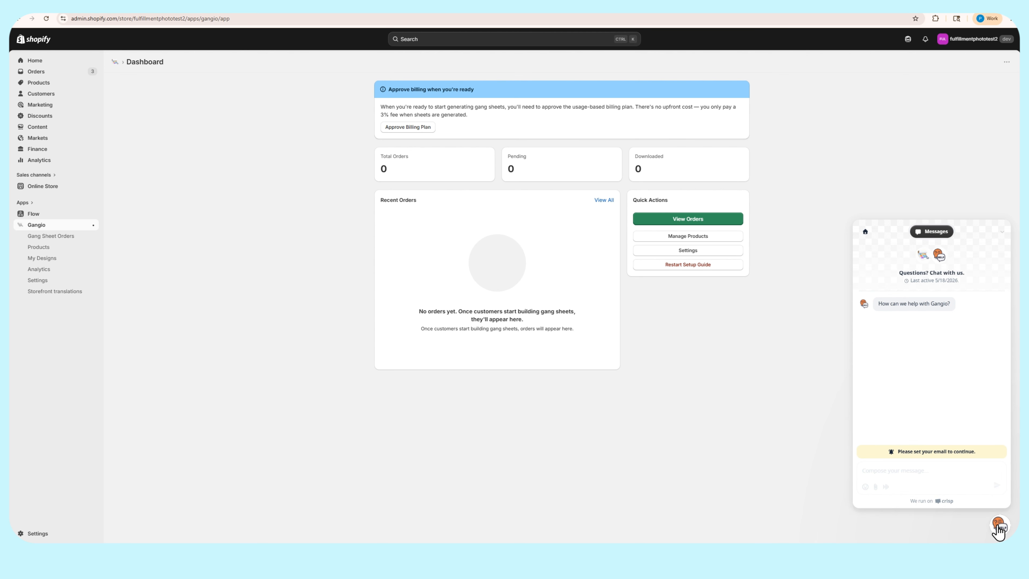